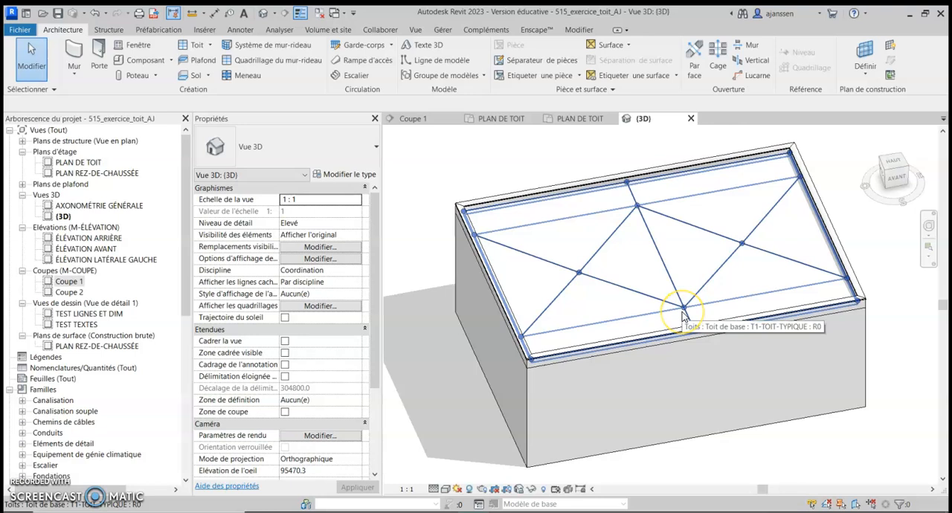
In the PLAN DE TOIT floor plan, place an M_Tuyau d'évacuation du toit component, Filtre à tamis 380 mm, at the west roof low point
click(608, 279)
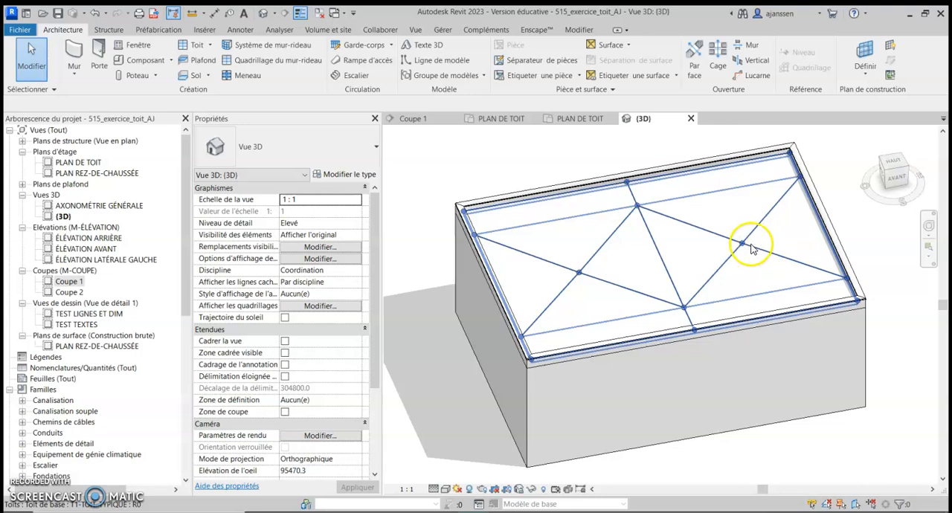
double_click(81, 162)
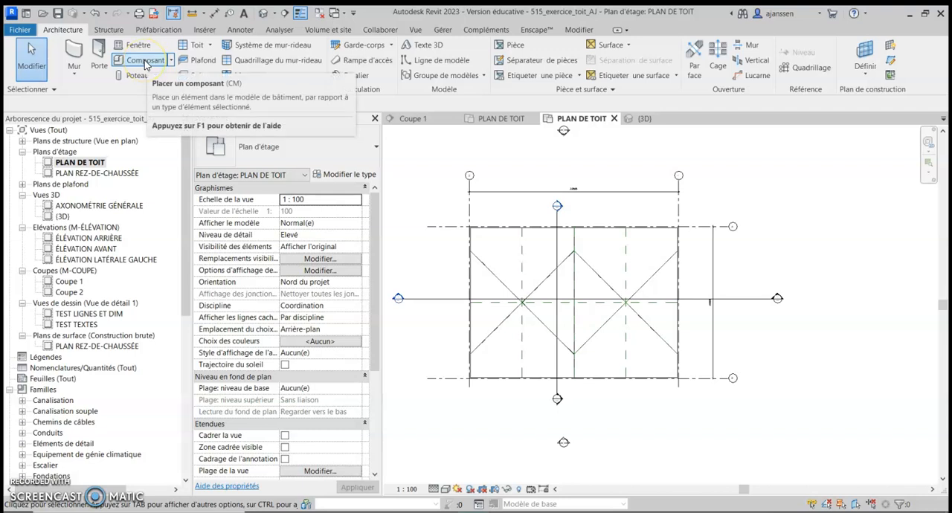
click(117, 61)
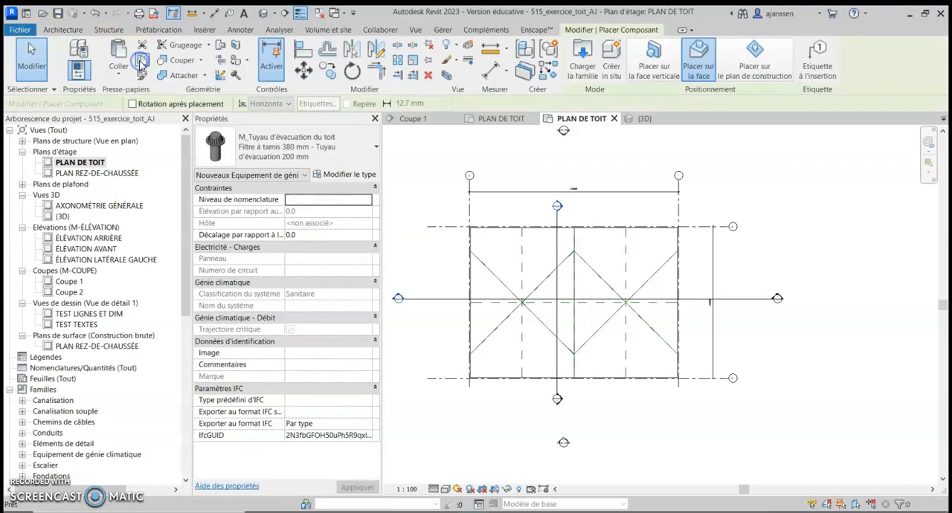
click(278, 154)
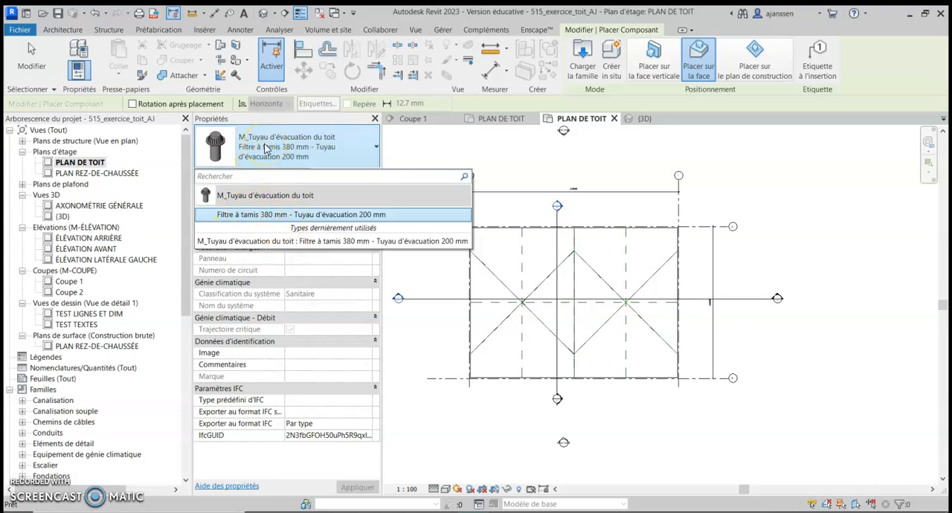
click(266, 148)
scroll(524, 301, up, 5)
scroll(491, 305, up, 5)
click(475, 289)
Place a second roof drain of the same type where the slope lines and reference planes cross at the east low point
scroll(654, 402, down, 6)
scroll(755, 408, down, 1)
middle_drag(762, 411, 290, 365)
scroll(810, 318, down, 2)
scroll(800, 333, up, 2)
scroll(759, 327, up, 8)
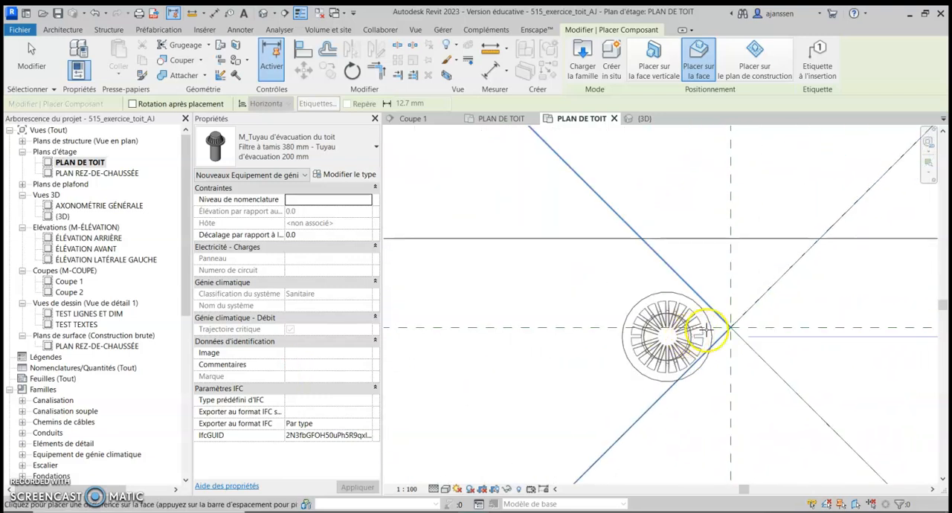
click(772, 320)
scroll(766, 331, down, 5)
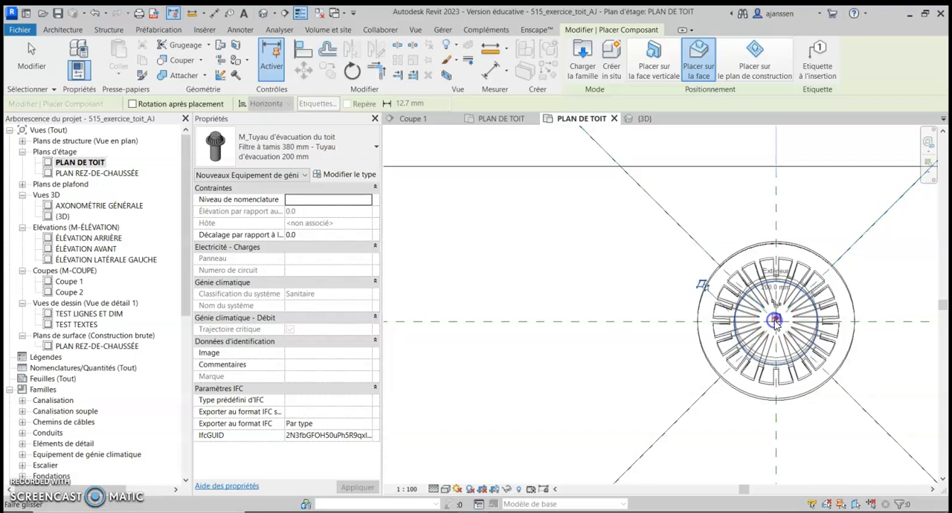
scroll(748, 376, down, 5)
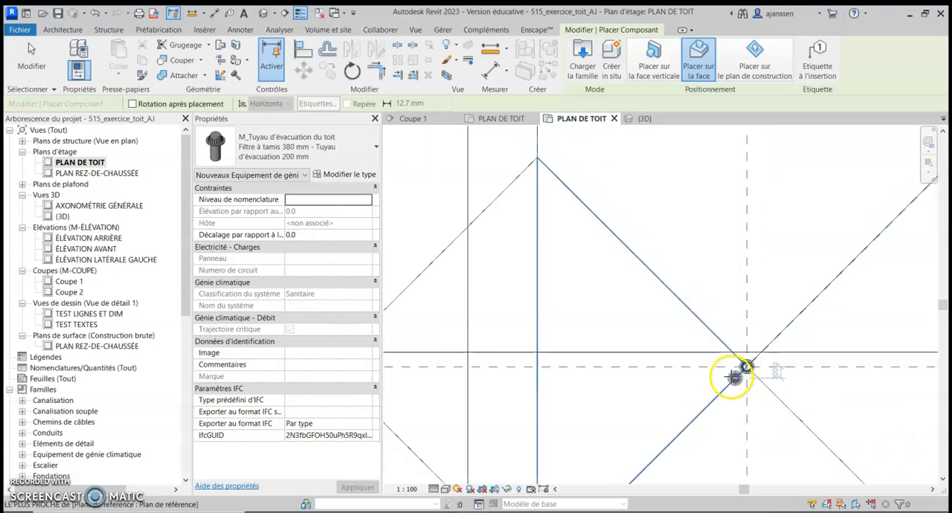
key(Escape)
key(Escape)
Move the horizontal section line of Coupe 1 so it passes through the centres of both roof drains
scroll(776, 335, up, 2)
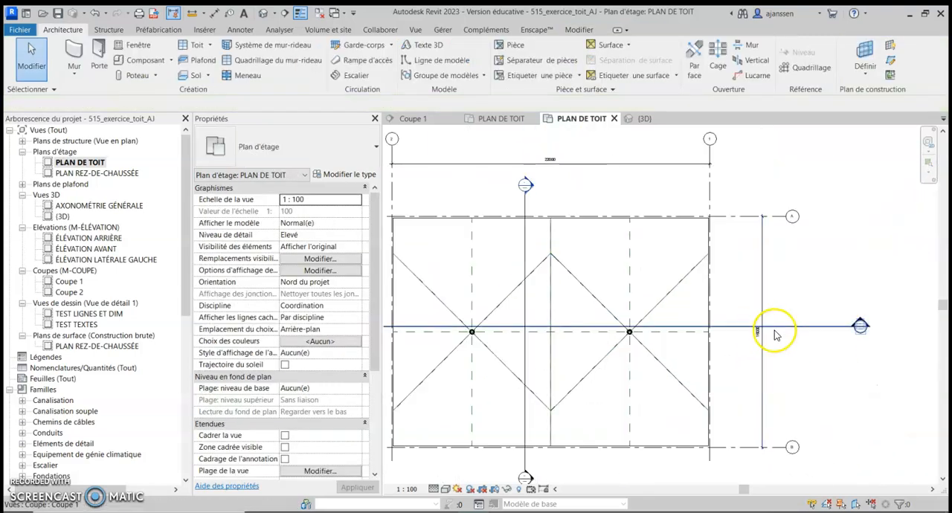
click(795, 327)
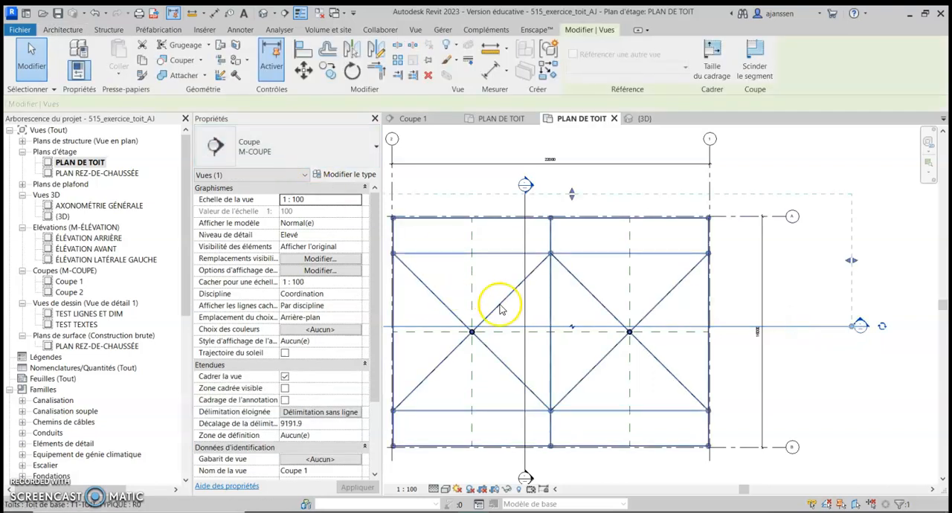
mouse_move(586, 328)
mouse_down()
mouse_move(570, 336)
mouse_move(577, 331)
mouse_up()
click(790, 323)
click(852, 329)
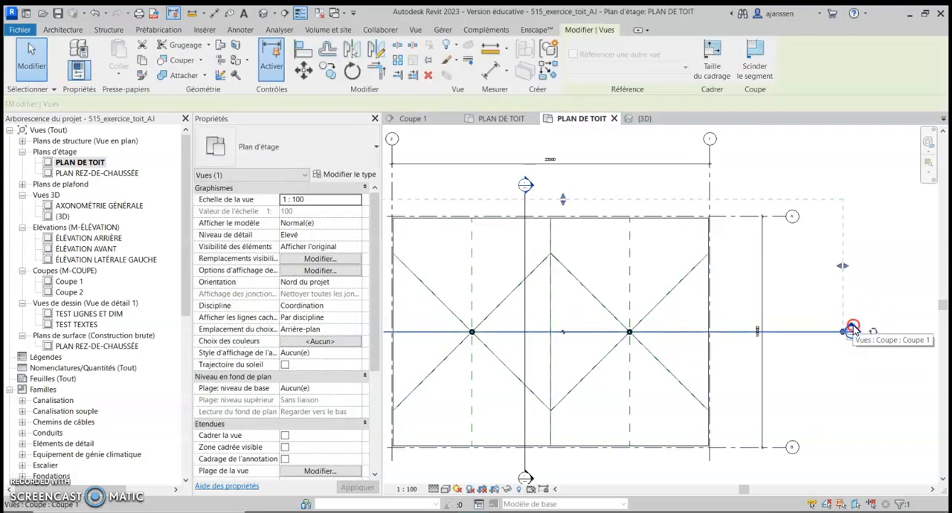
Open the Coupe 1 view and examine how both roof drains sit in the sloped roof
right_click(850, 327)
click(841, 95)
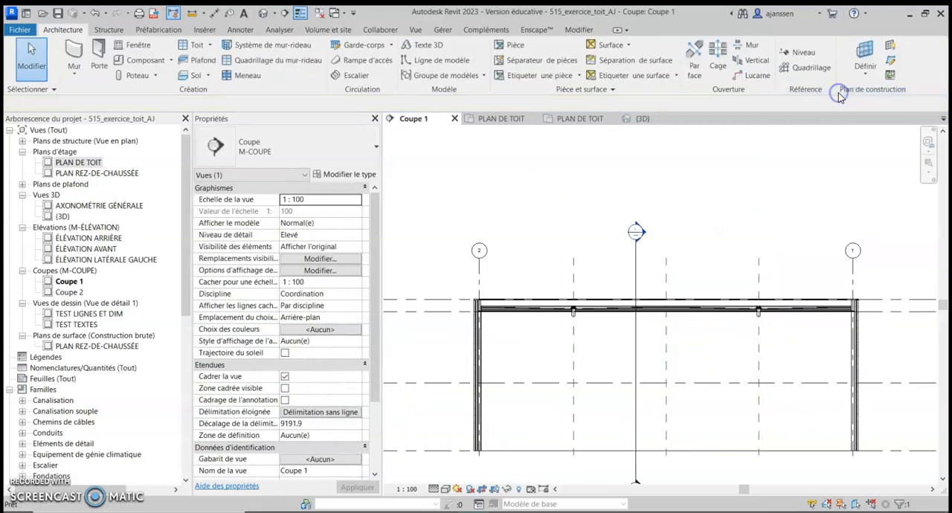
scroll(587, 316, up, 6)
scroll(595, 305, up, 2)
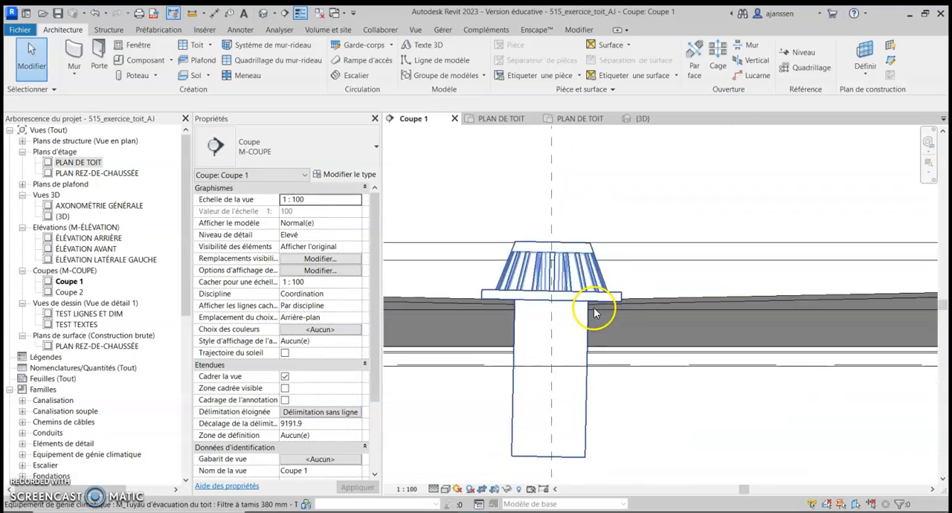
scroll(570, 404, down, 4)
scroll(686, 440, down, 3)
middle_drag(686, 440, 272, 374)
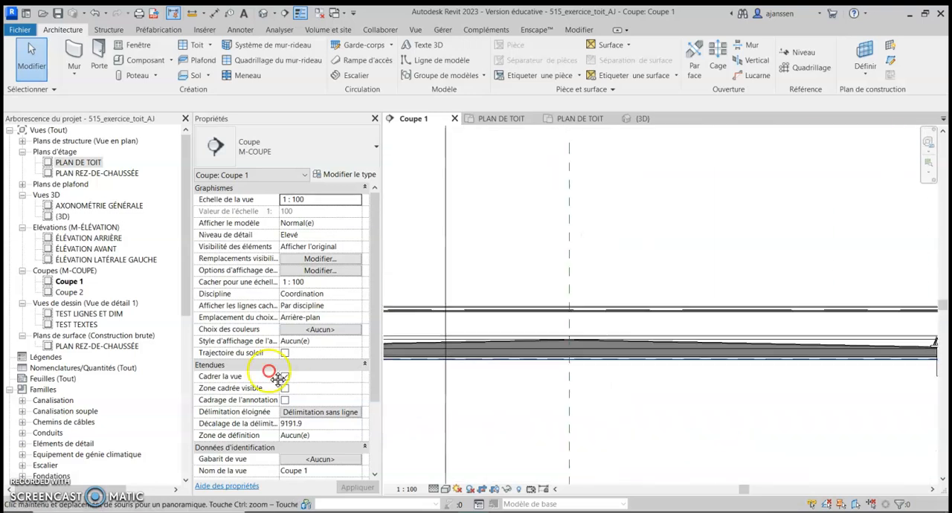
middle_drag(695, 359, 278, 361)
scroll(468, 338, up, 3)
scroll(524, 366, up, 3)
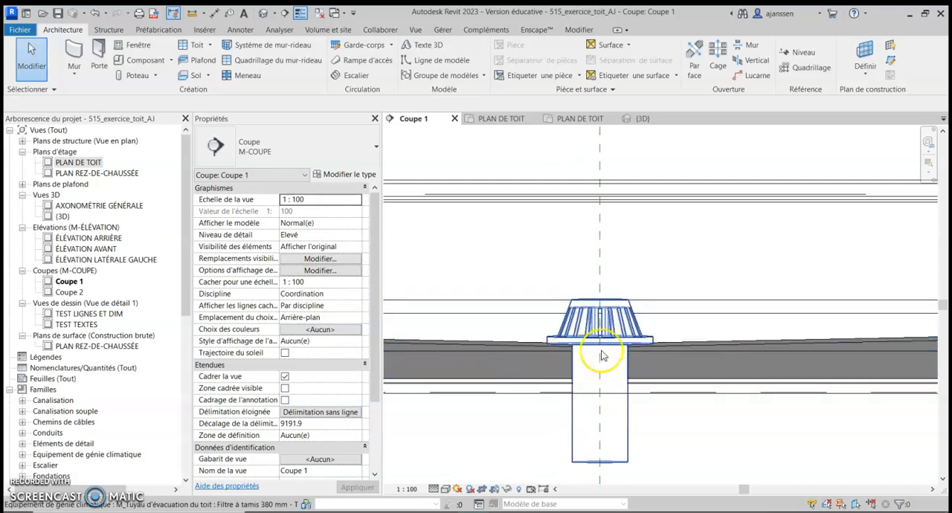
scroll(611, 447, down, 6)
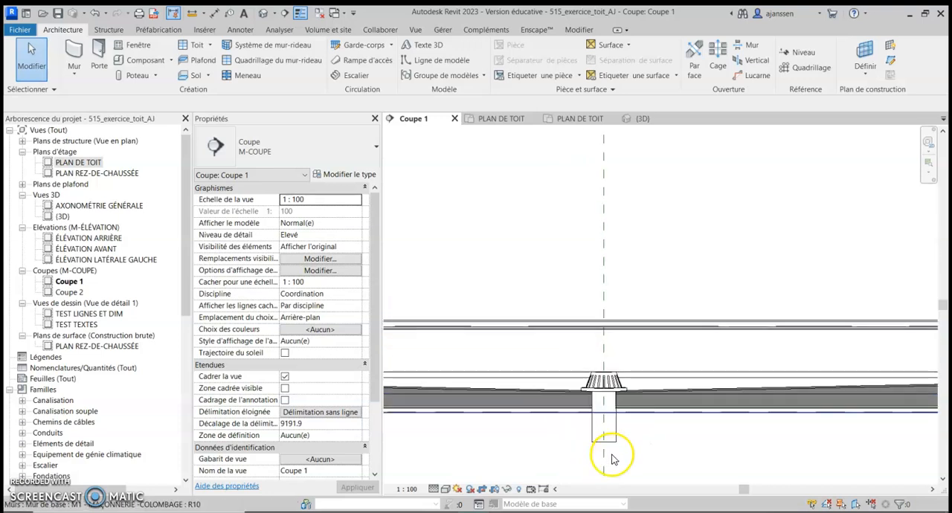
Delete the roof drain on the left reference plane in the Coupe 1 section
middle_drag(453, 448, 734, 377)
scroll(470, 380, up, 2)
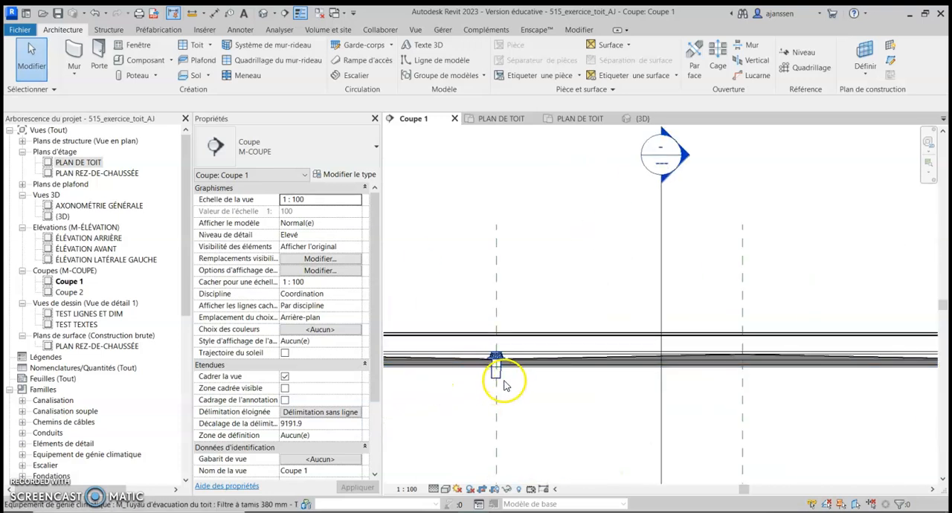
click(496, 365)
click(546, 365)
scroll(546, 365, down, 2)
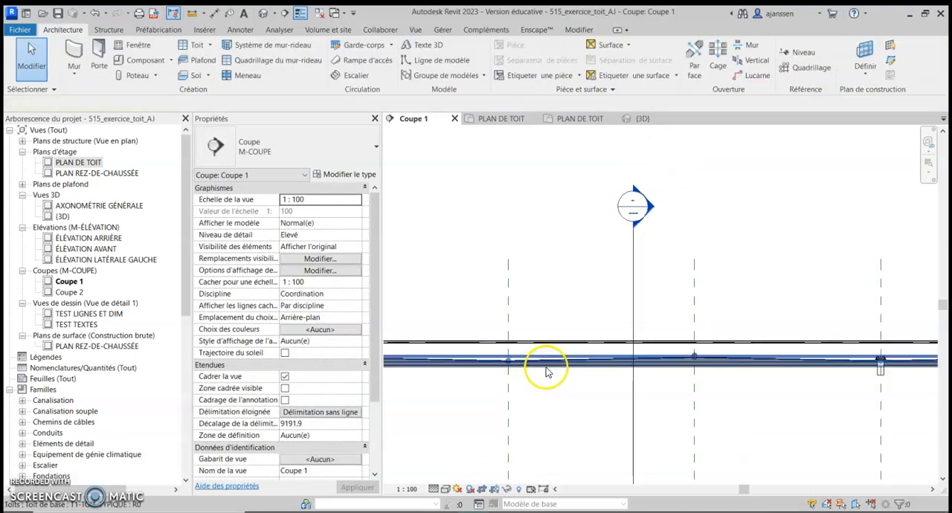
Copy the remaining roof drain from the right reference plane to the left reference plane in the section
scroll(815, 366, up, 2)
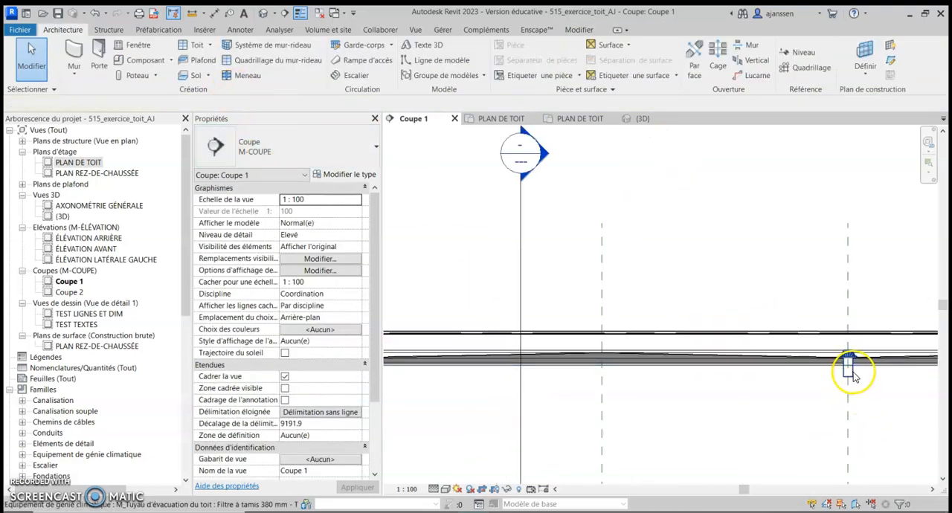
click(851, 373)
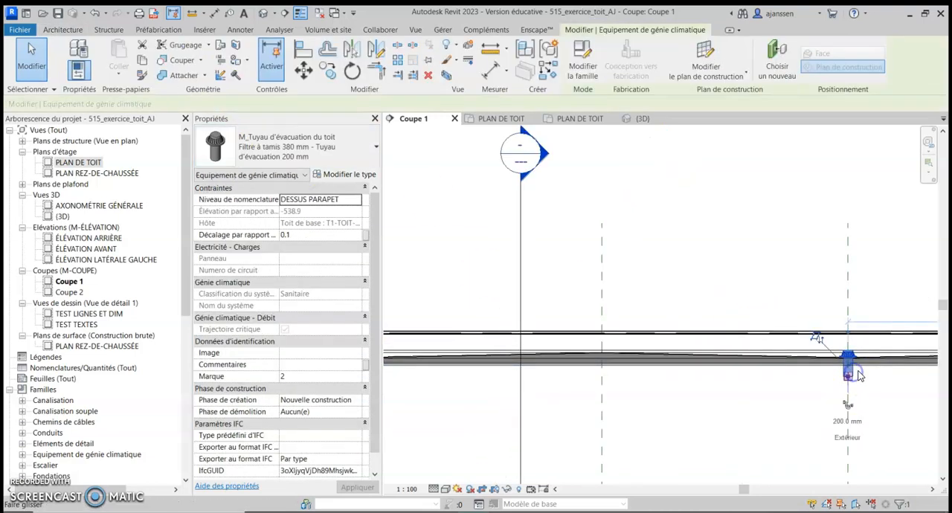
click(328, 71)
click(846, 290)
scroll(693, 300, down, 2)
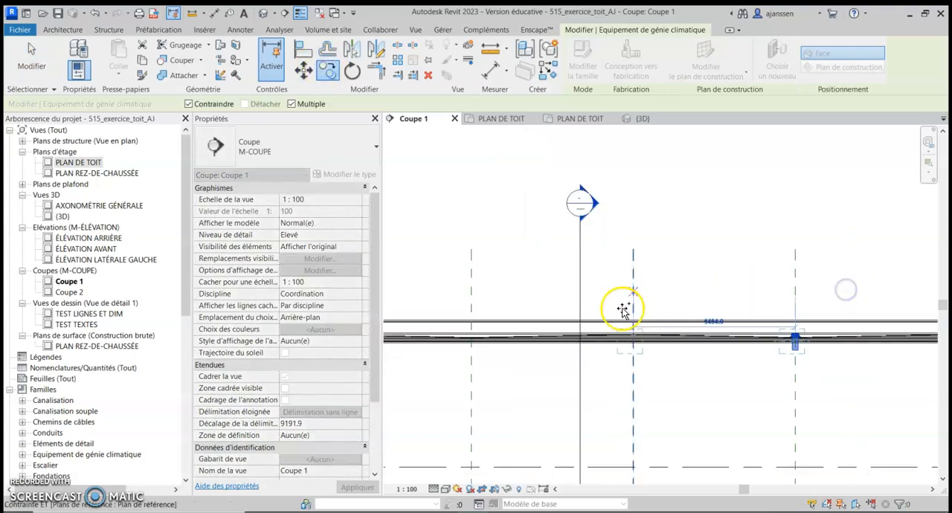
click(473, 297)
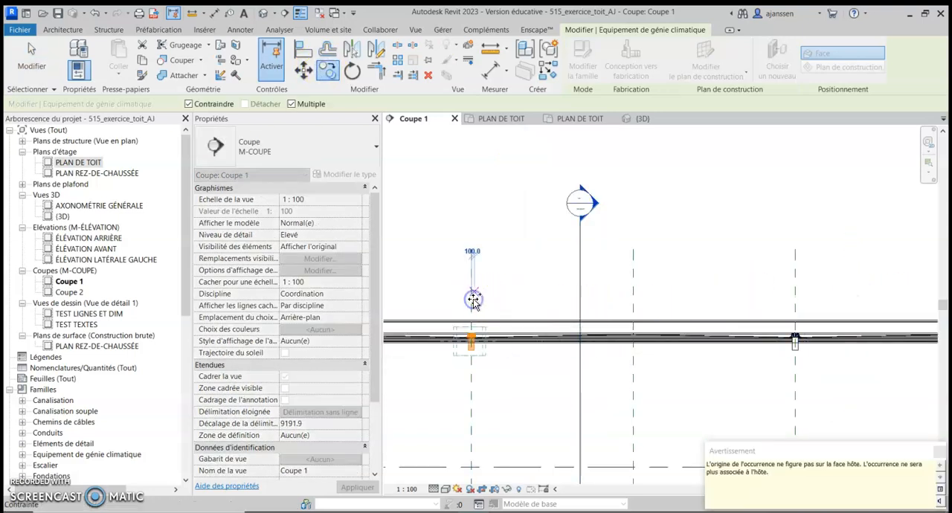
key(Escape)
scroll(594, 376, up, 5)
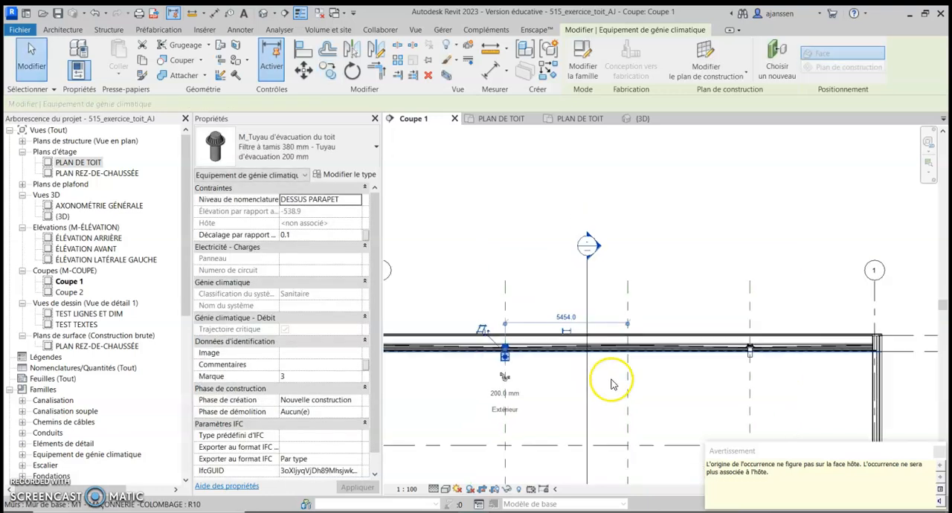
key(Escape)
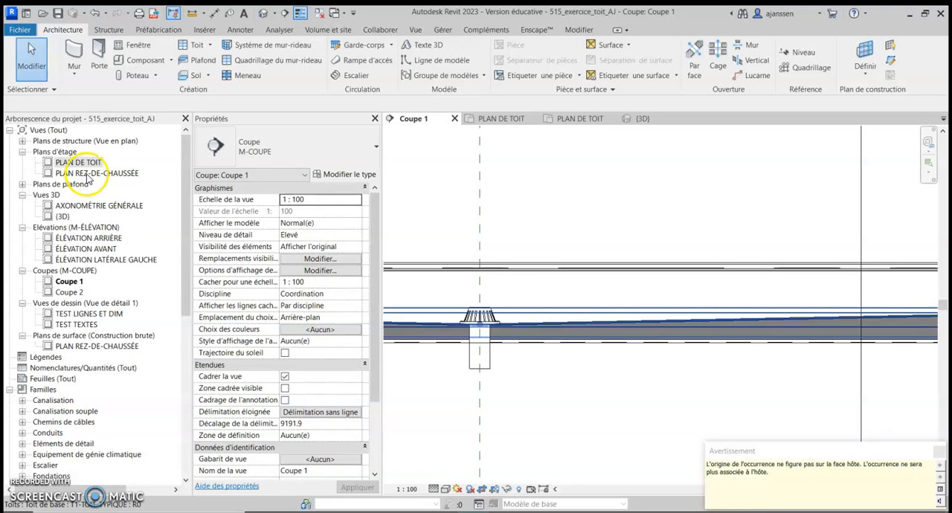
In the PLAN DE TOIT view, place a slope dimension (Cote d'inclinaison) on the roof face just above the west drain
double_click(64, 163)
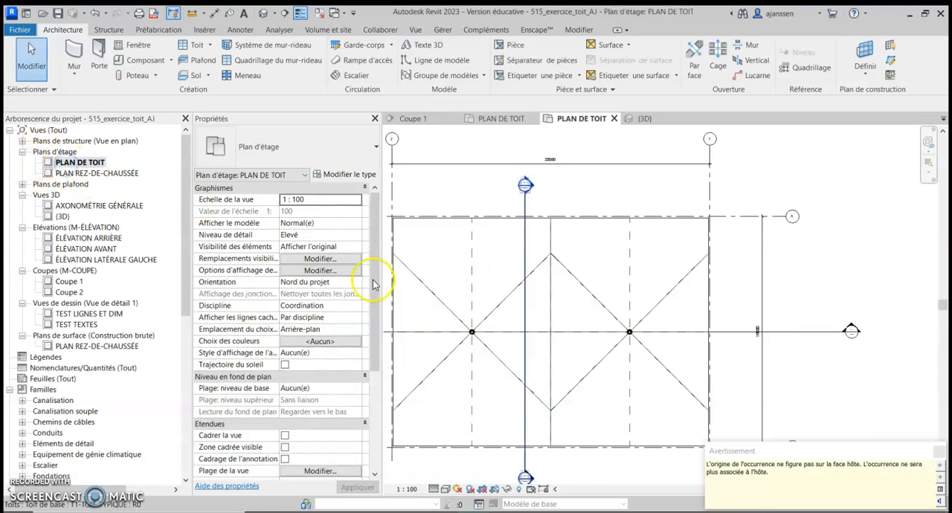
scroll(615, 333, up, 5)
scroll(623, 323, down, 5)
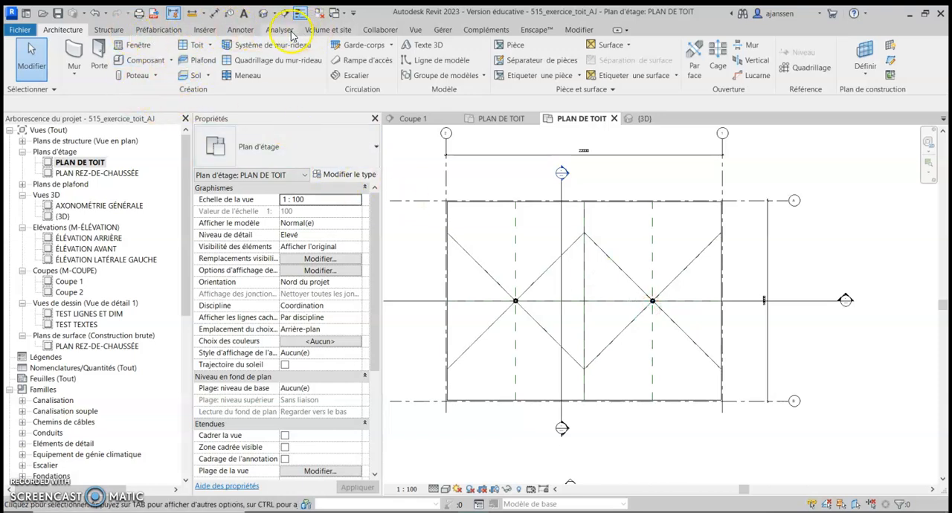
click(240, 30)
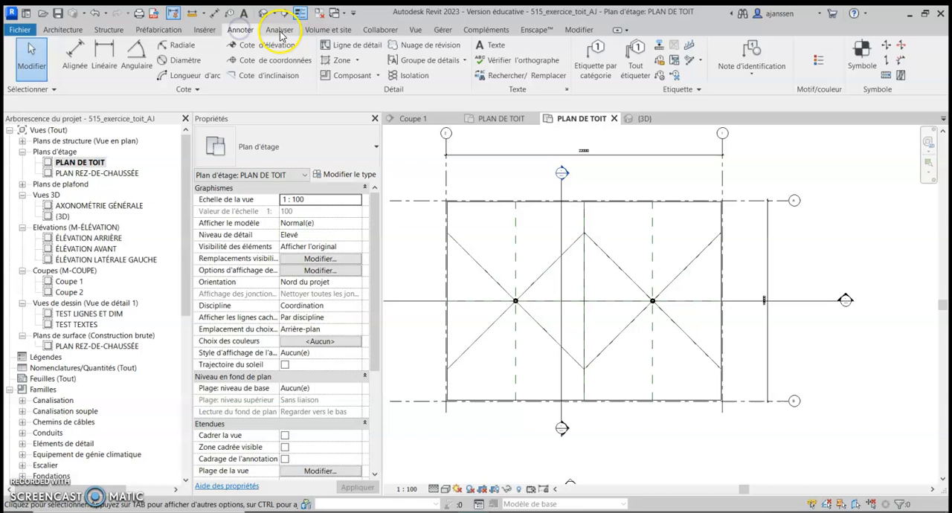
click(259, 78)
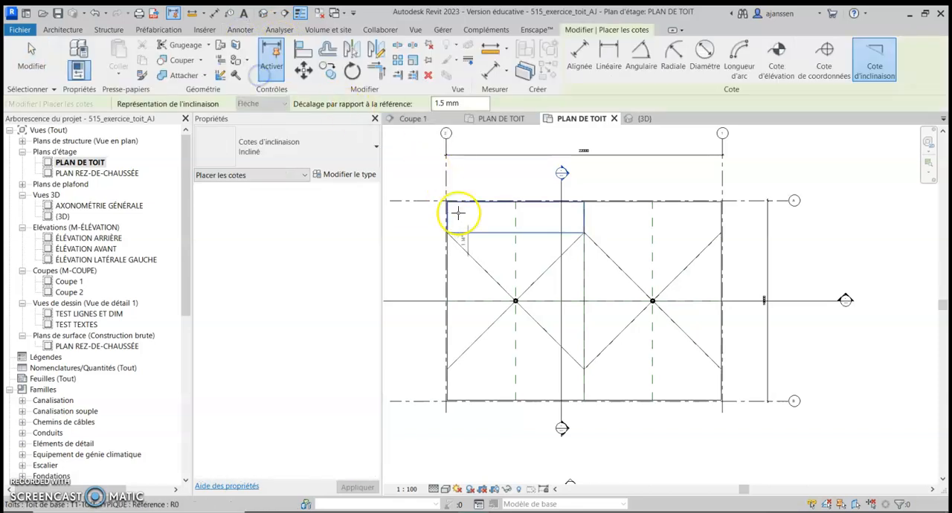
click(512, 245)
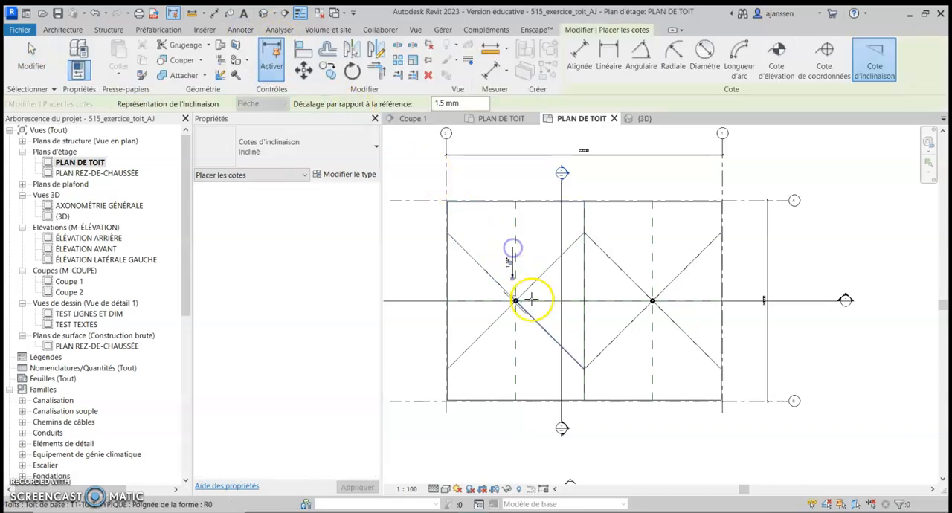
scroll(524, 298, up, 3)
scroll(516, 255, up, 2)
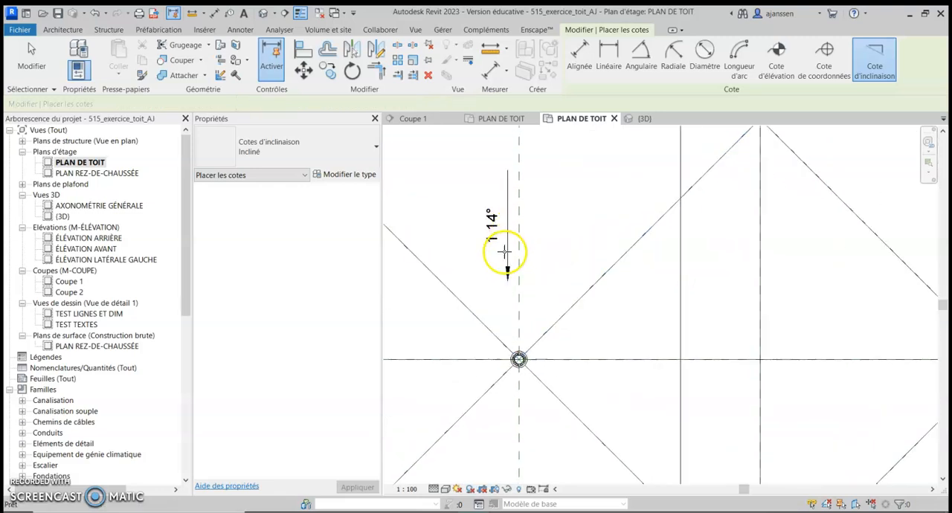
key(Escape)
key(Escape)
Duplicate the slope dimension's type under the name "Incliné POURCENTAGE"
click(504, 254)
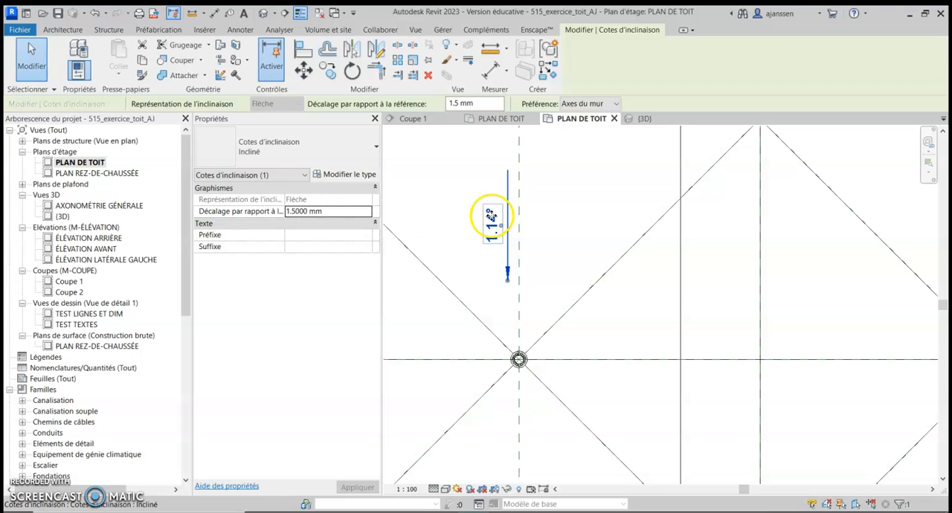
click(323, 174)
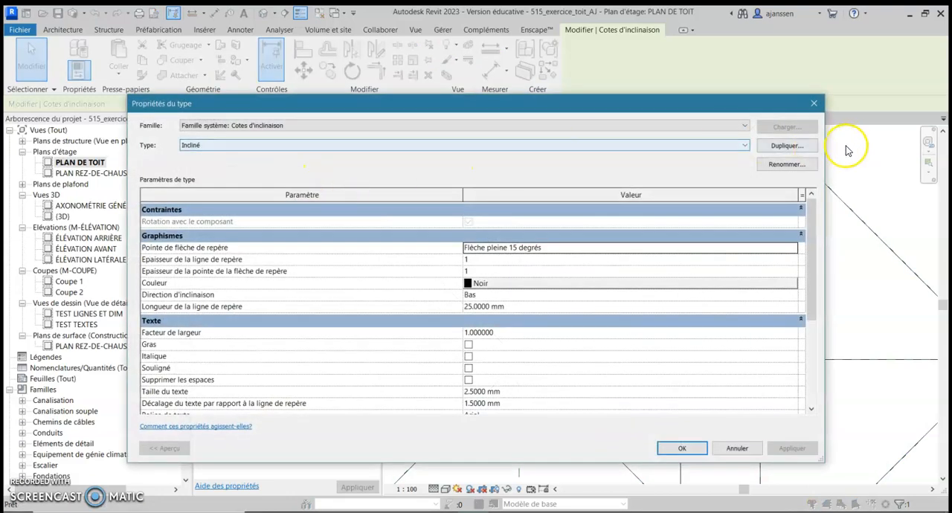
click(793, 147)
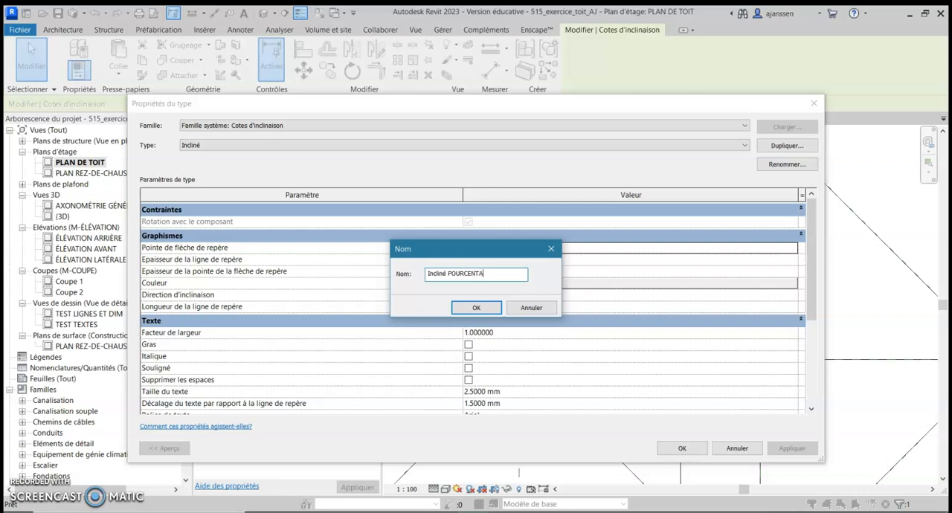
click(476, 307)
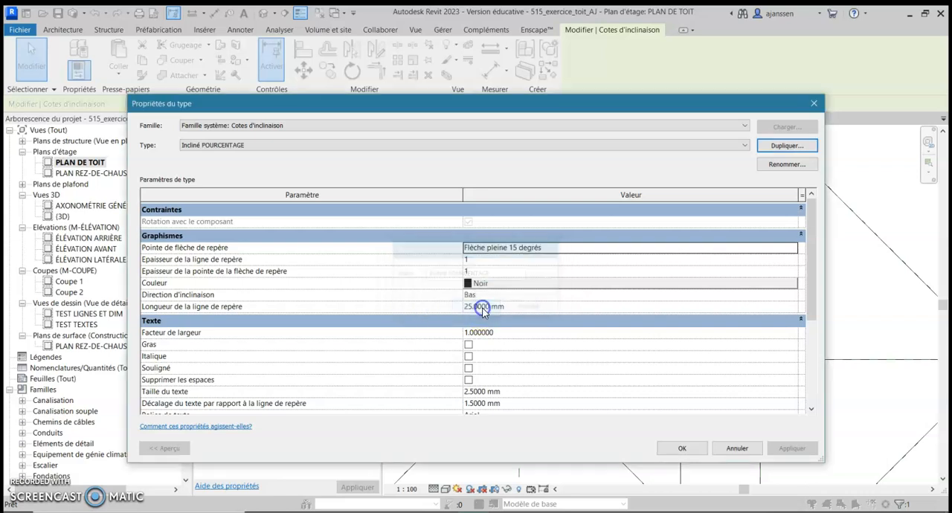
Stop using the project settings for the Incliné POURCENTAGE type's primary units and set the units to Pourcentage
scroll(484, 304, down, 5)
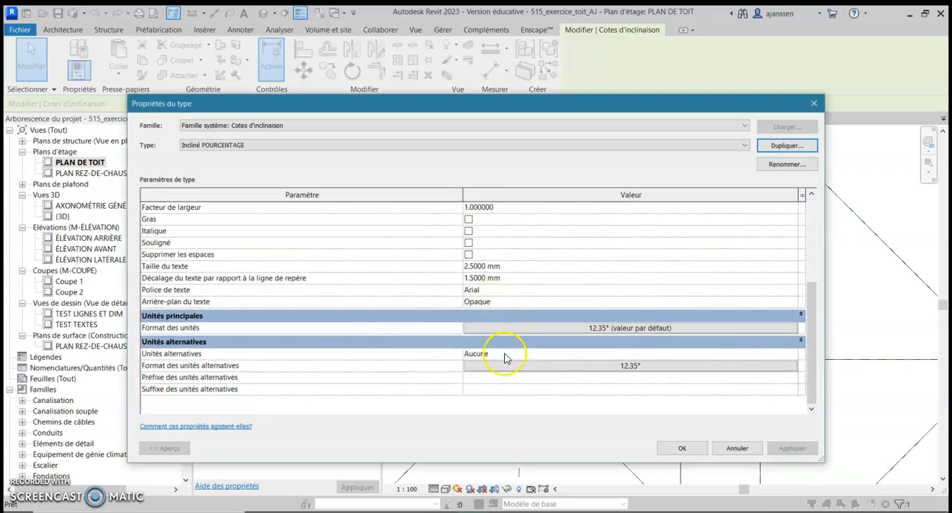
click(553, 329)
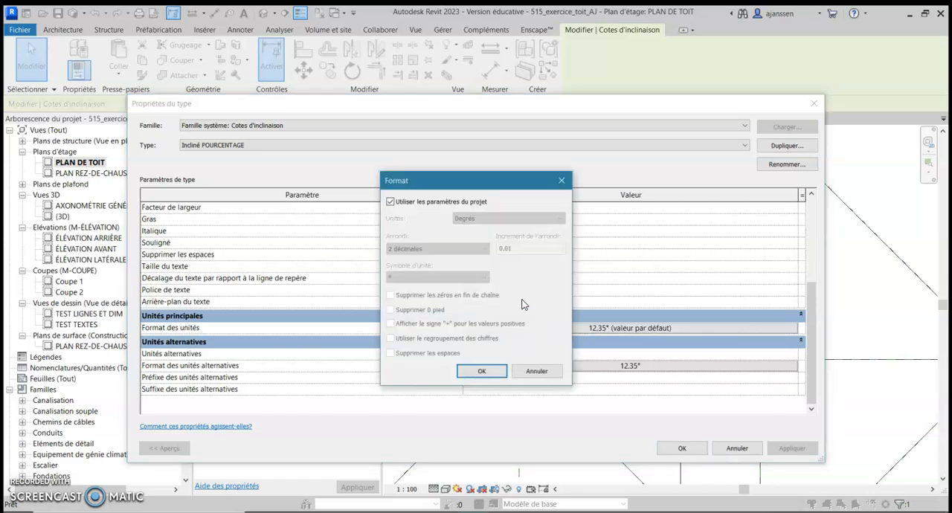
click(390, 202)
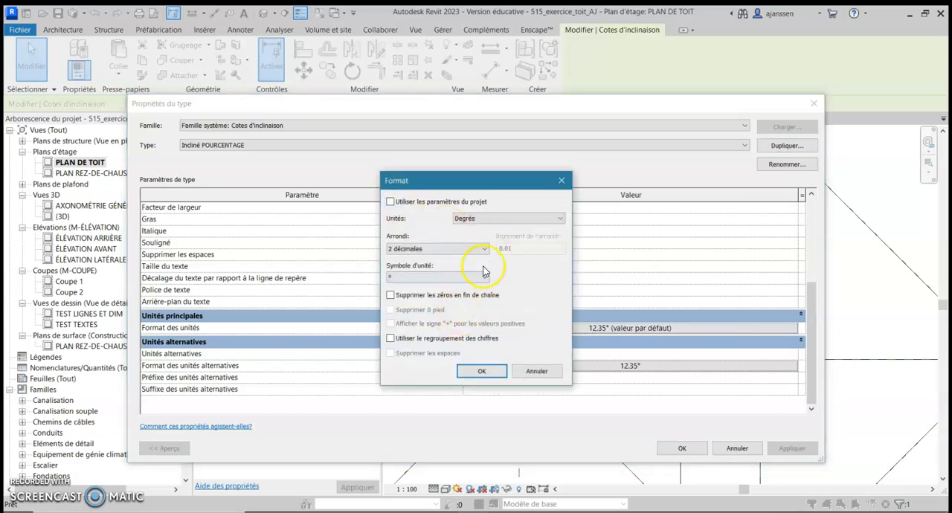
click(504, 219)
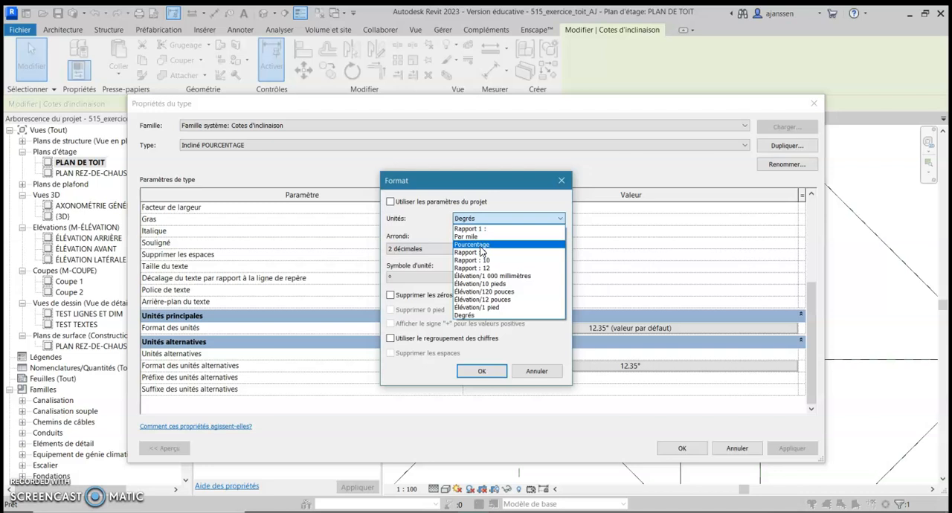
click(480, 246)
click(482, 371)
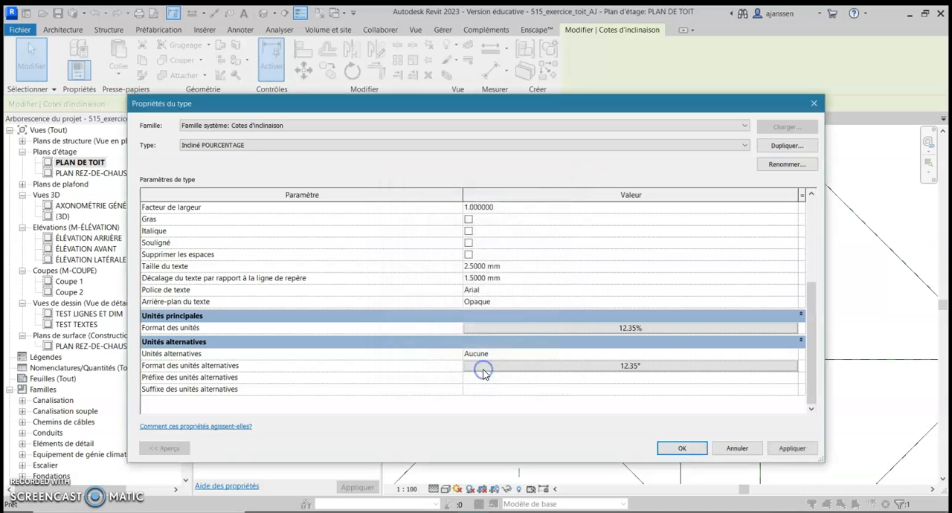
Set the rounding of the type's primary unit format to 0 décimales and apply the type changes
click(641, 330)
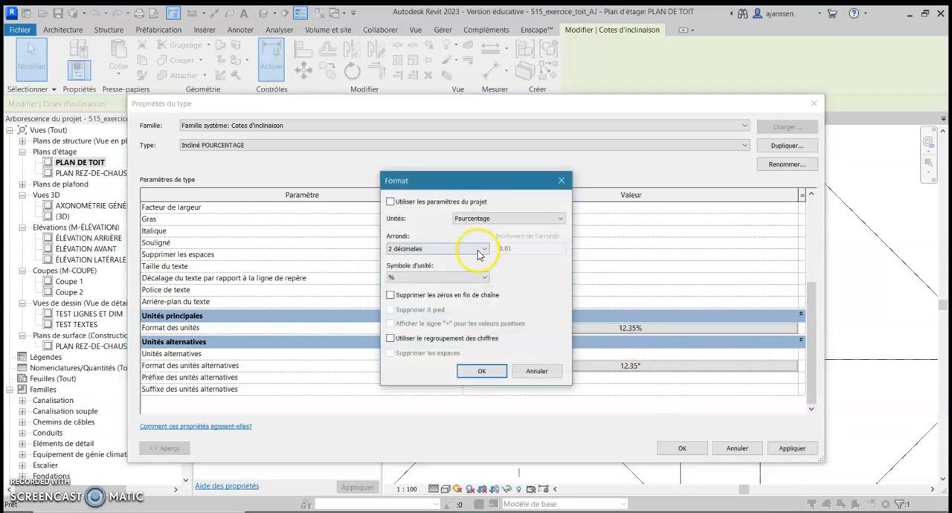
click(420, 250)
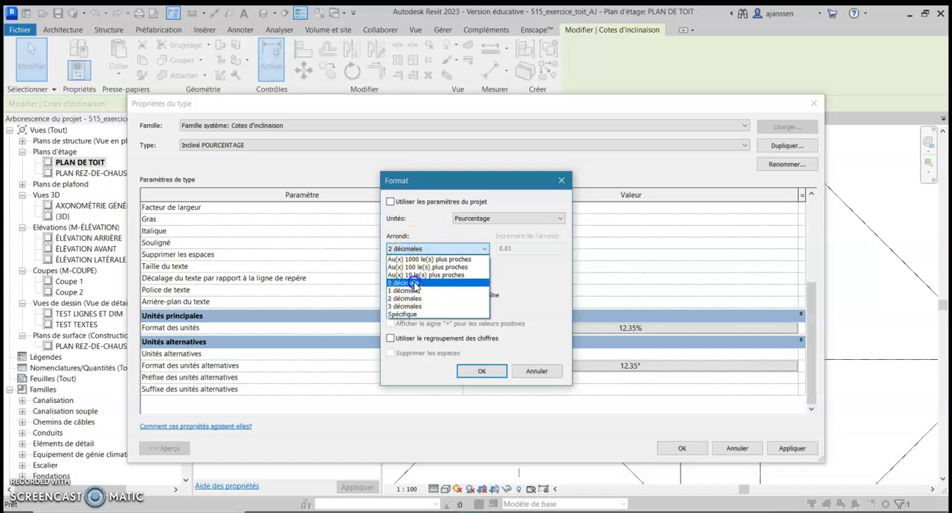
click(413, 282)
click(485, 371)
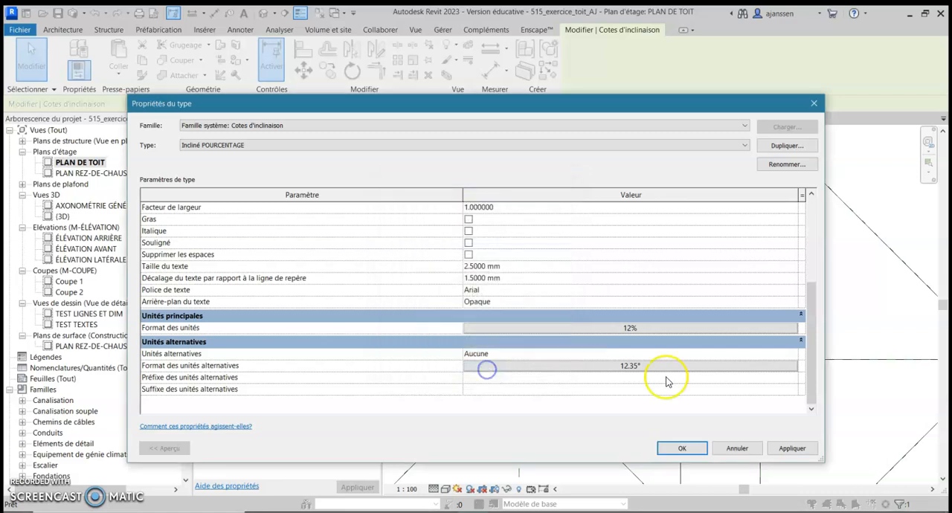
click(692, 451)
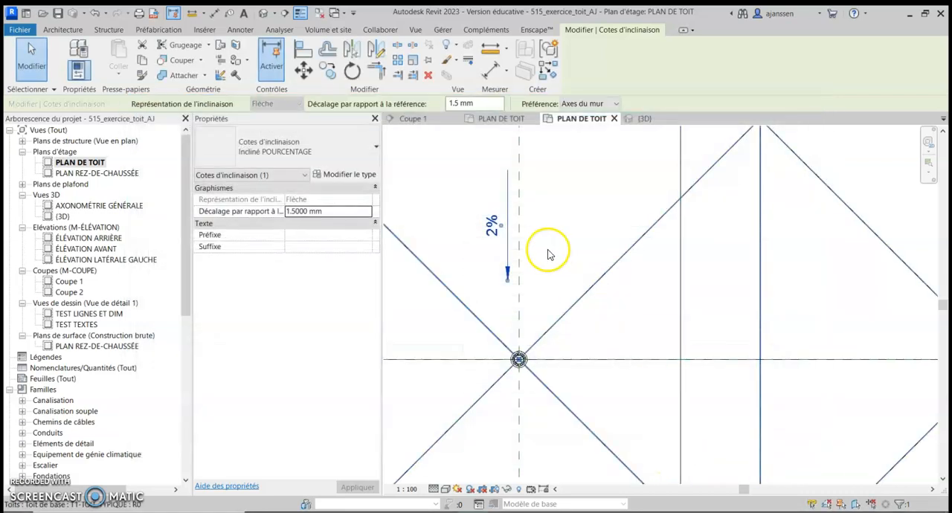
Shift the slope dimension above the west drain slightly to the west of the dashed reference plane
scroll(504, 232, down, 3)
middle_drag(505, 235, 496, 248)
key(Escape)
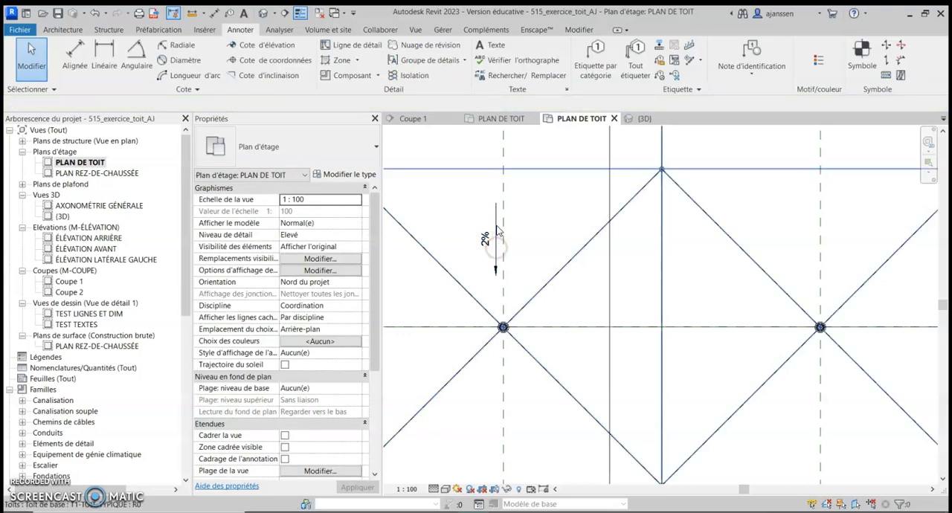
Place Incliné POURCENTAGE slope dimensions (Cote d'inclinaison) on the two central triangular roof faces between the drains
click(266, 72)
click(309, 138)
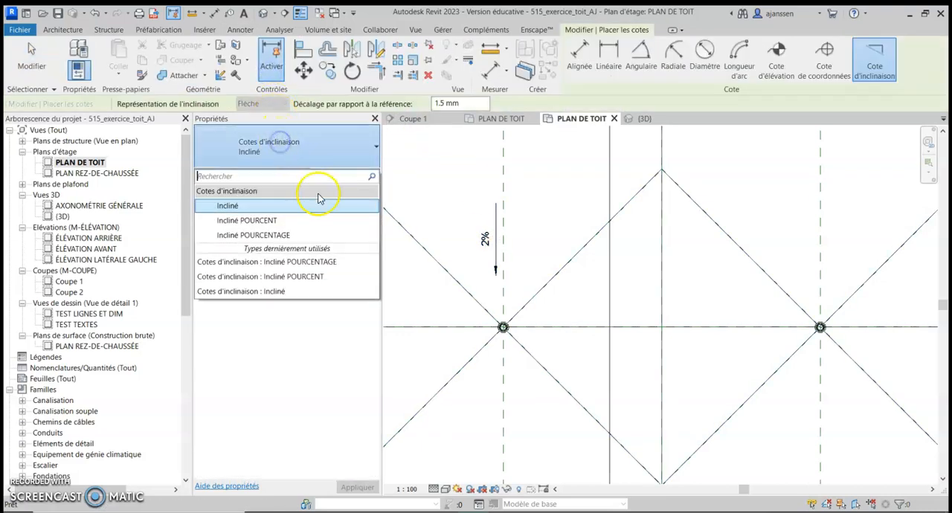
click(272, 235)
scroll(619, 304, down, 2)
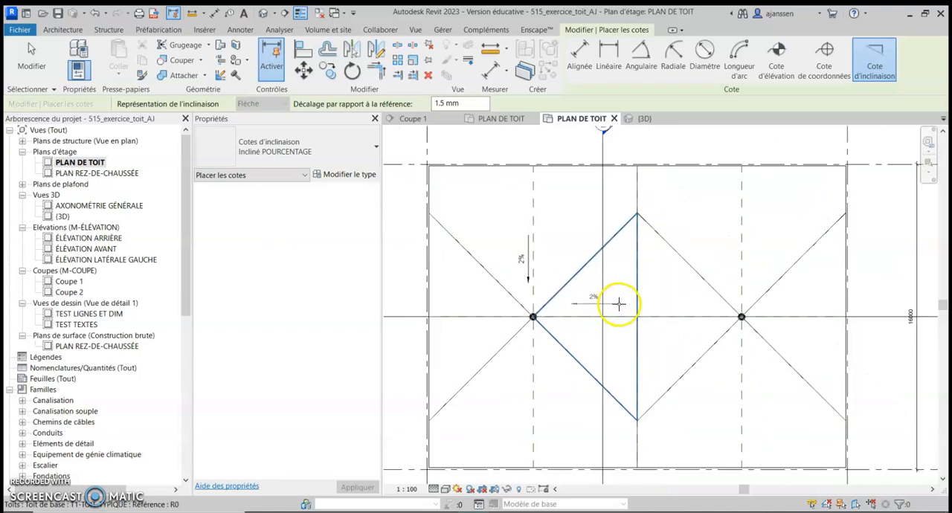
click(617, 304)
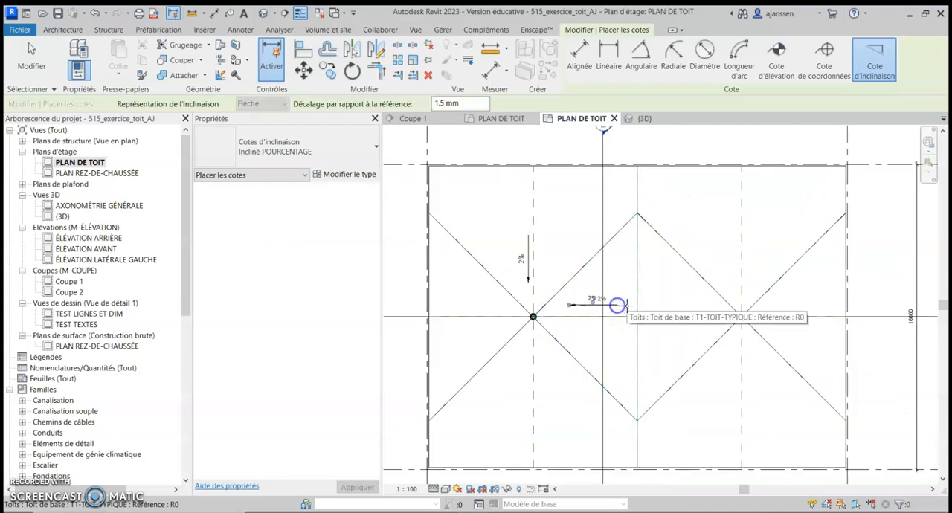
click(665, 304)
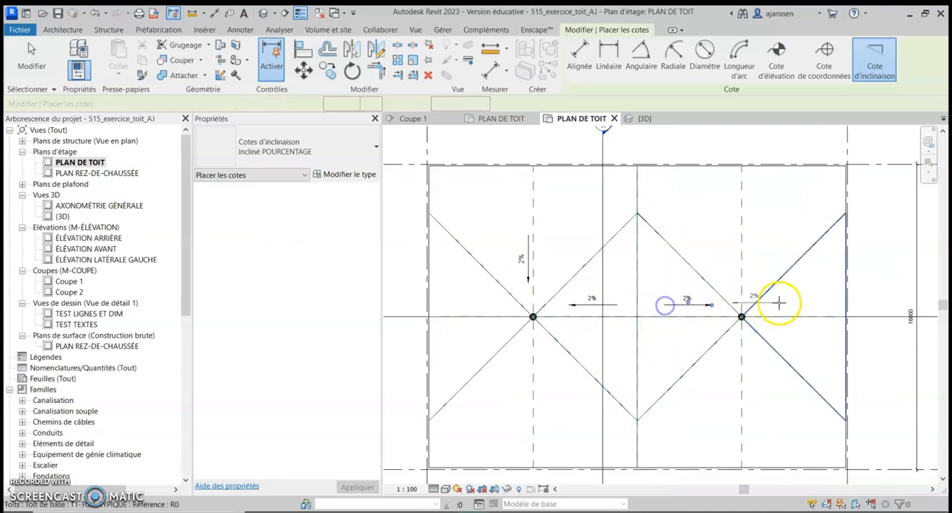
Place slope dimensions on the roof faces east, north and south of the east drain
click(820, 306)
click(746, 230)
click(746, 388)
Place slope dimensions on the roof faces south and west of the west drain, and end the dimension command
click(533, 400)
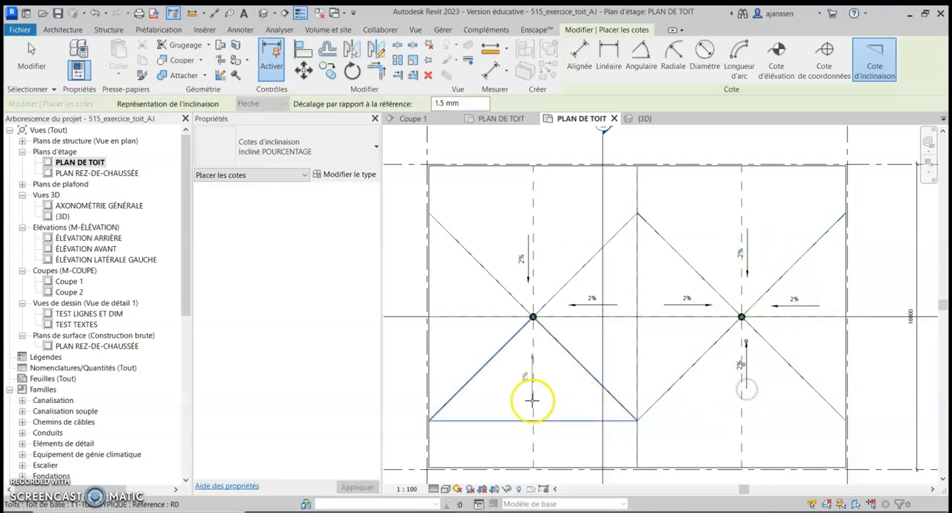
click(540, 395)
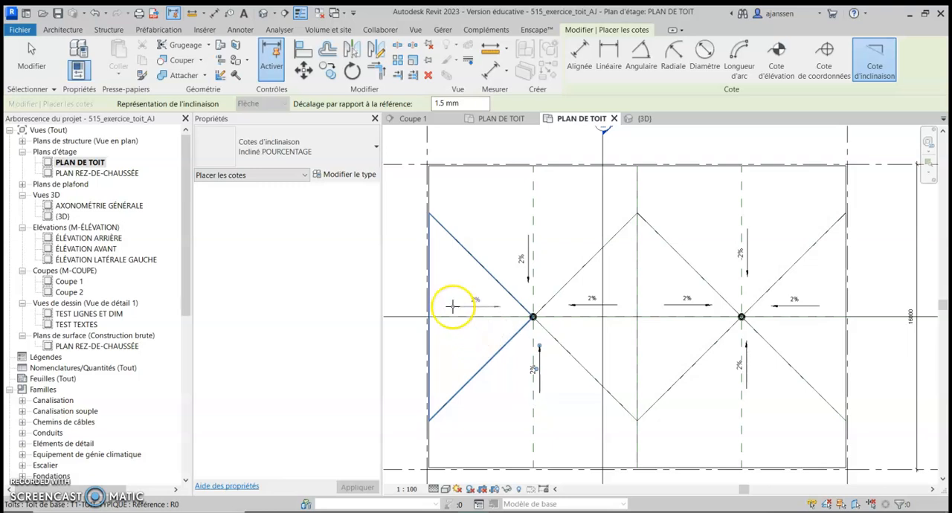
click(455, 311)
scroll(539, 348, down, 2)
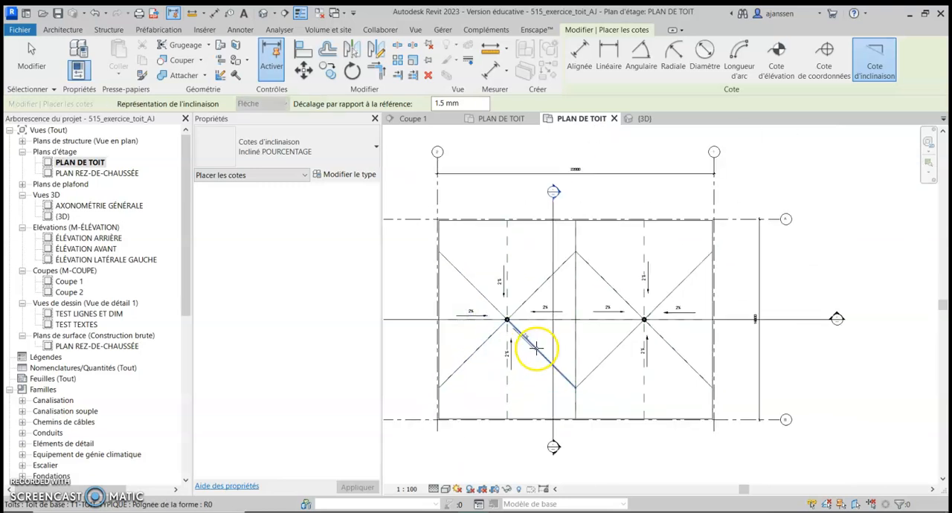
scroll(512, 329, up, 4)
key(Escape)
key(Escape)
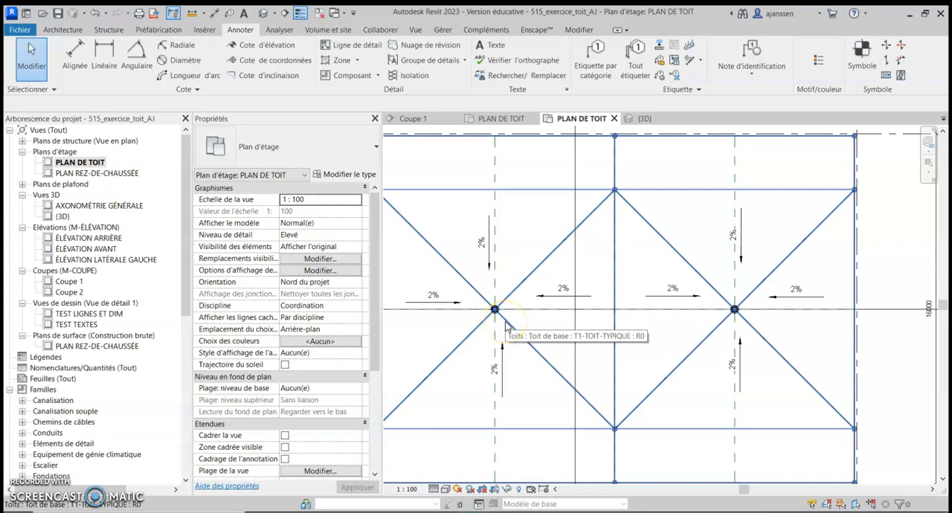
Hide the west roof drain in the PLAN DE TOIT view
scroll(505, 326, up, 3)
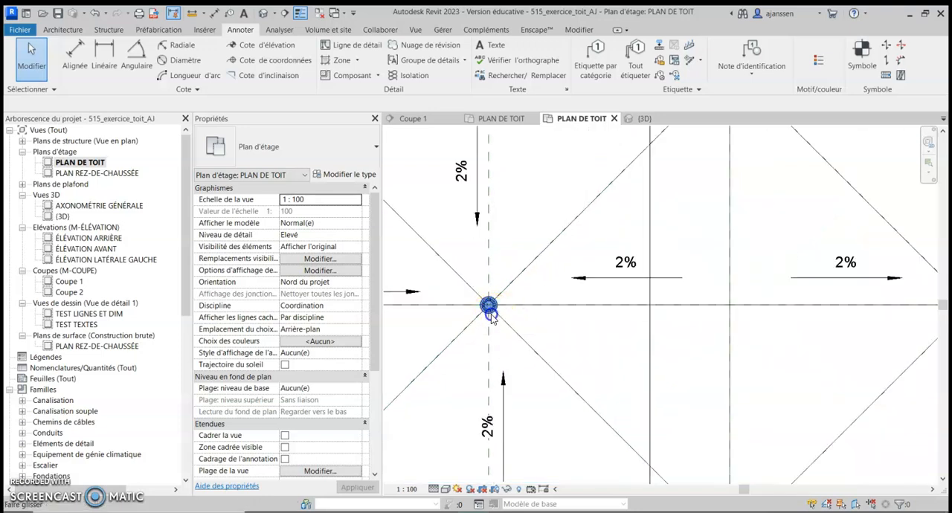
click(490, 316)
right_click(494, 312)
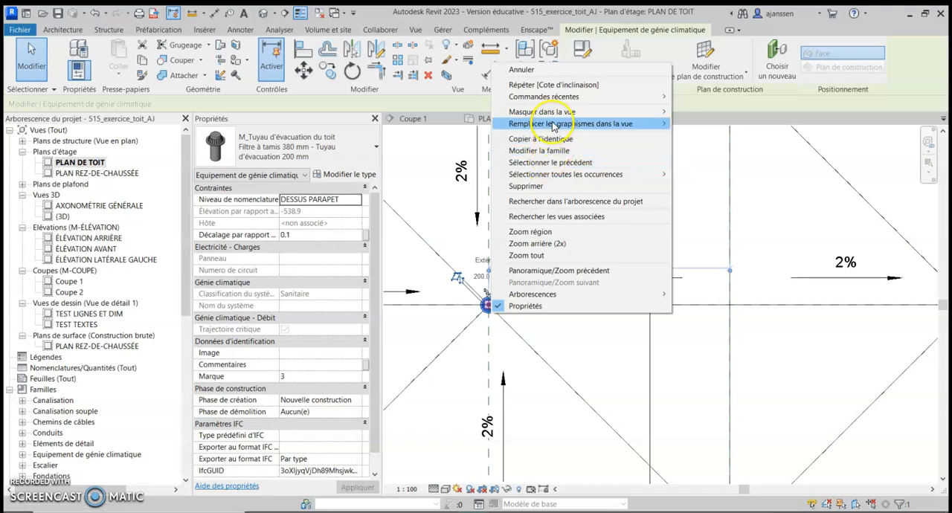
mouse_move(554, 112)
click(702, 125)
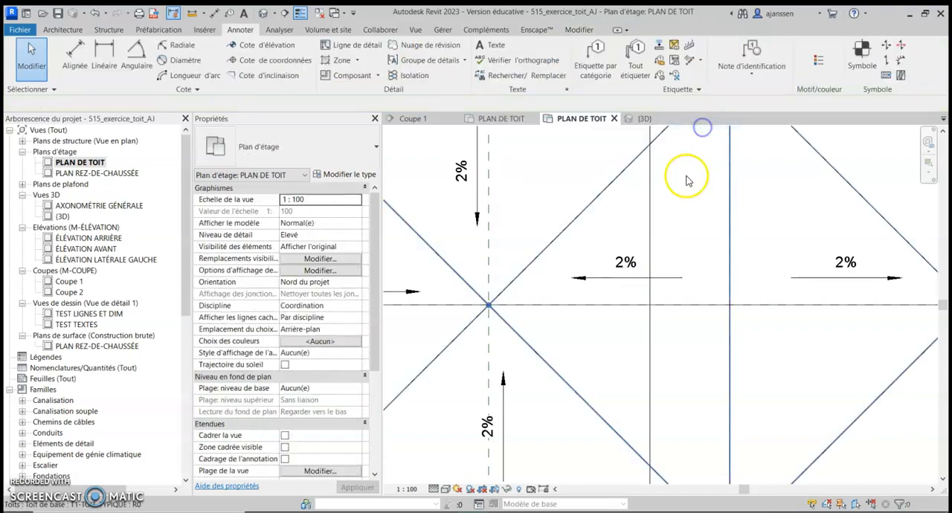
Place a spot elevation (Cote d'élévation) at the west low point, with its leader and text up to the northwest
click(248, 52)
click(246, 45)
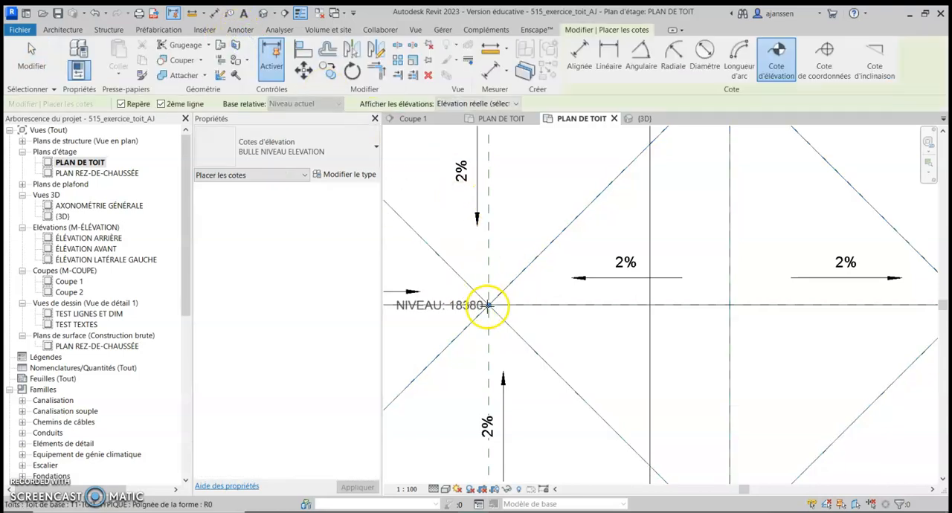
click(488, 305)
middle_drag(466, 251, 604, 306)
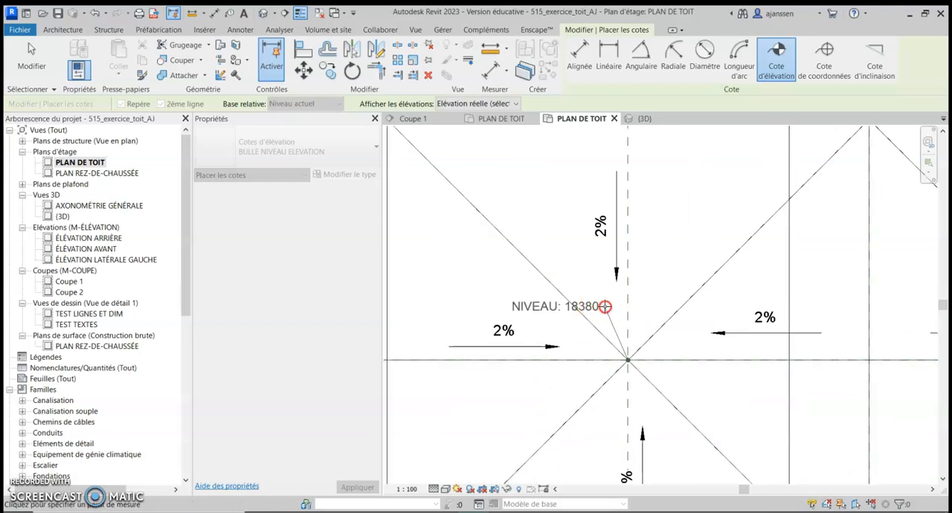
click(587, 286)
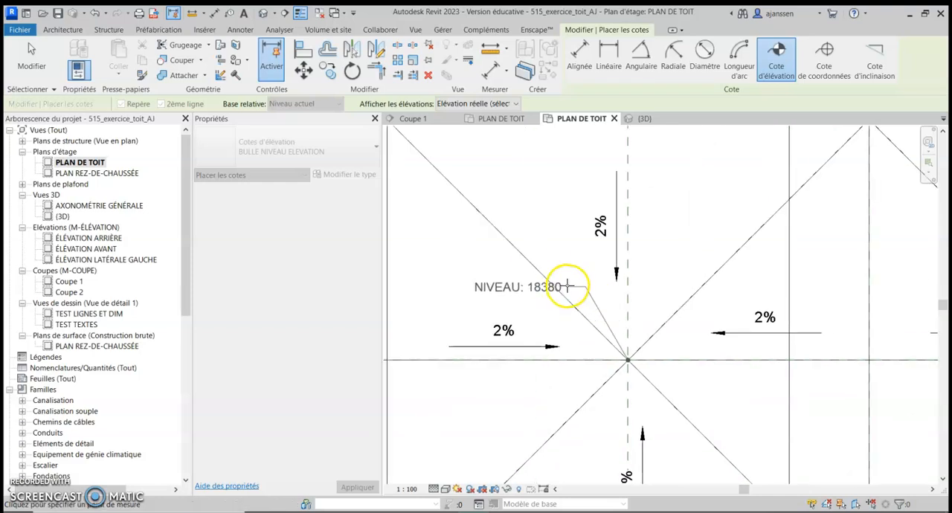
click(567, 286)
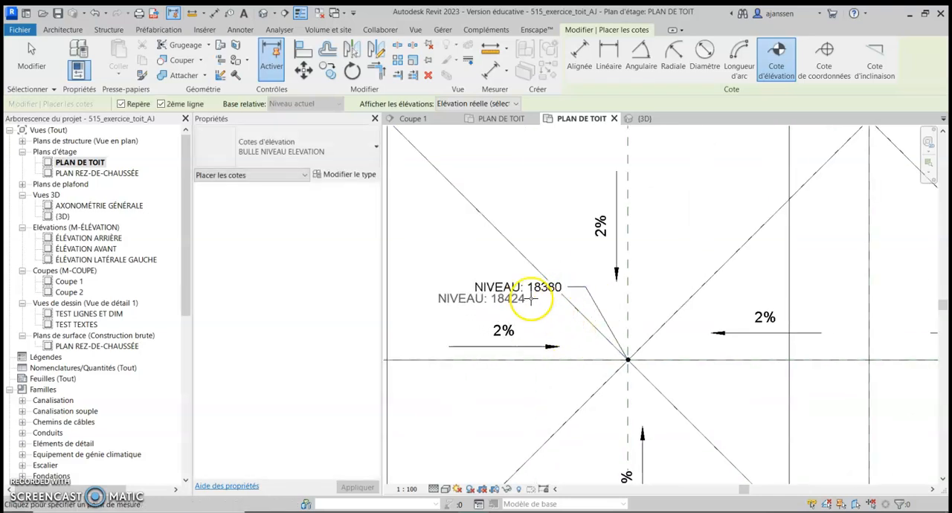
key(Escape)
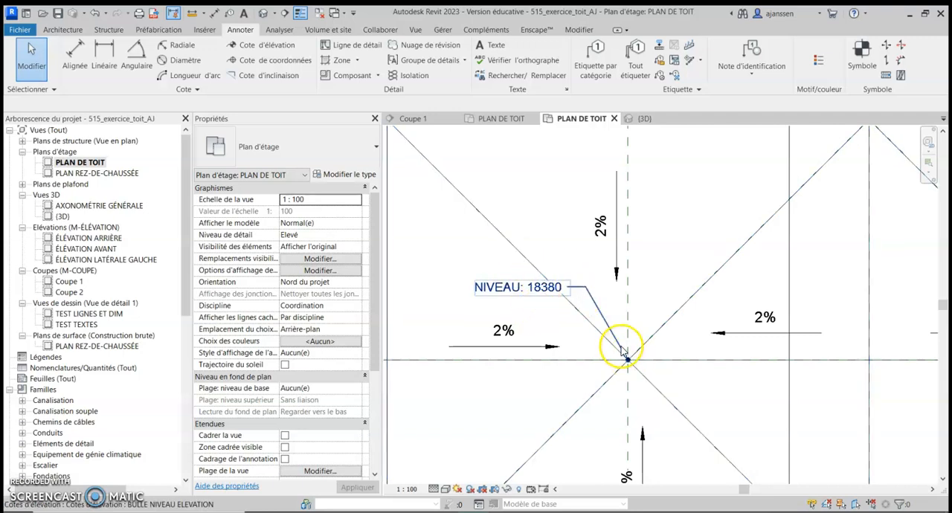
Duplicate the spot elevation's type under the name "BULLE ELEVATION POINT BAS"
click(520, 290)
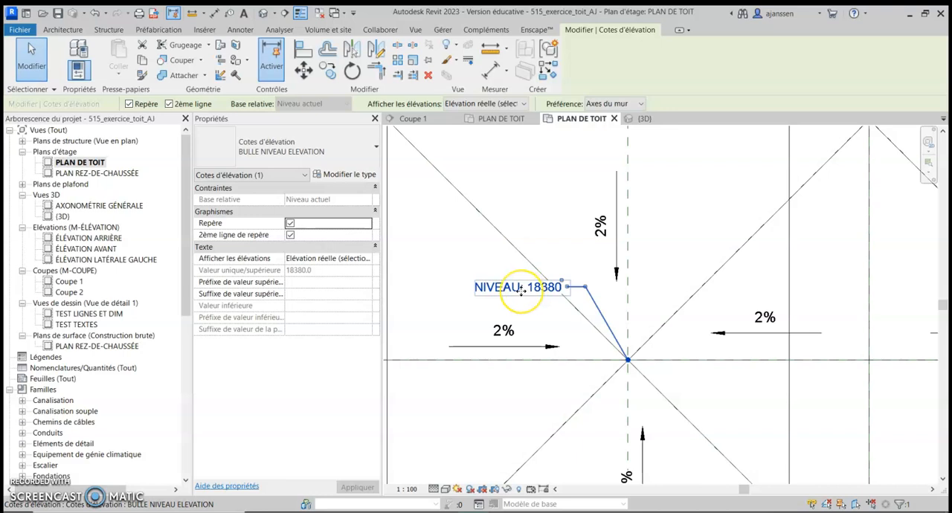
click(349, 175)
scroll(535, 369, down, 1)
scroll(534, 364, up, 1)
scroll(534, 364, down, 9)
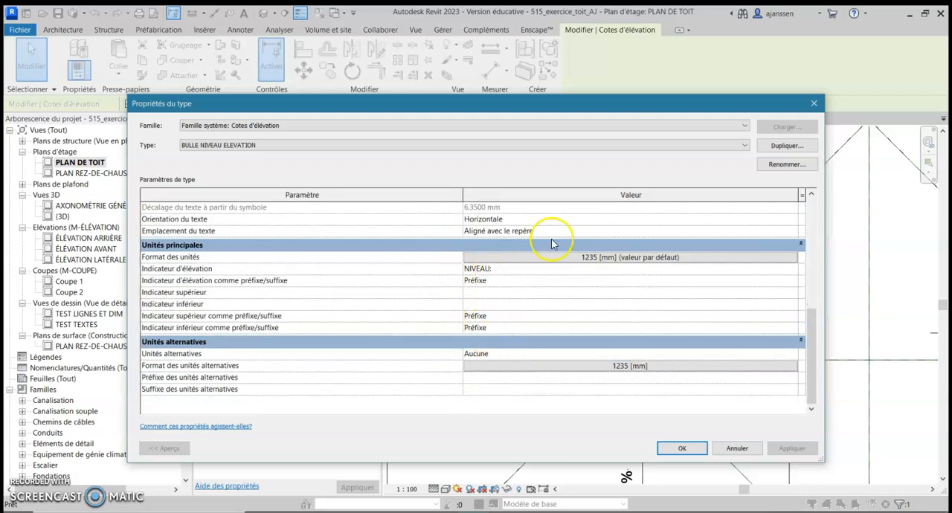
click(778, 146)
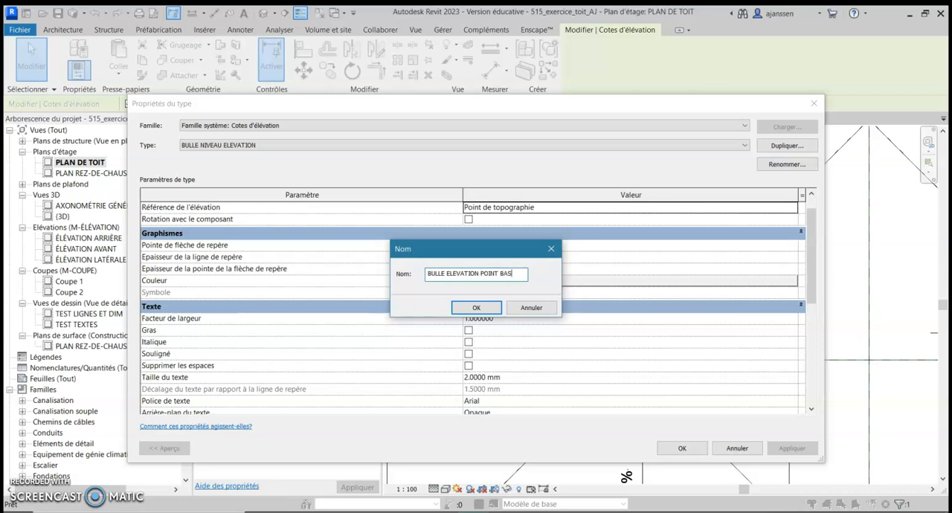
click(493, 308)
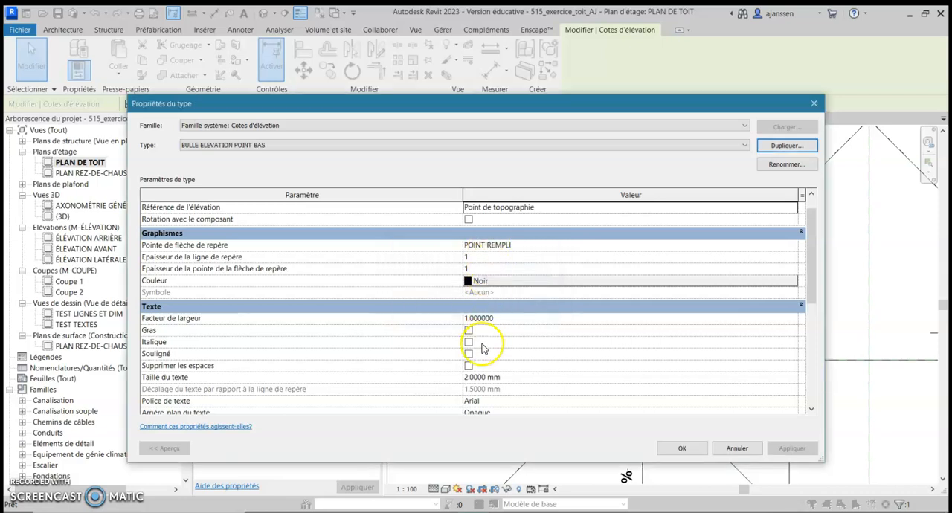
Set the new type's elevation indicator (Indicateur d'élévation) to "POINT BAS" and apply the type changes
scroll(482, 348, down, 5)
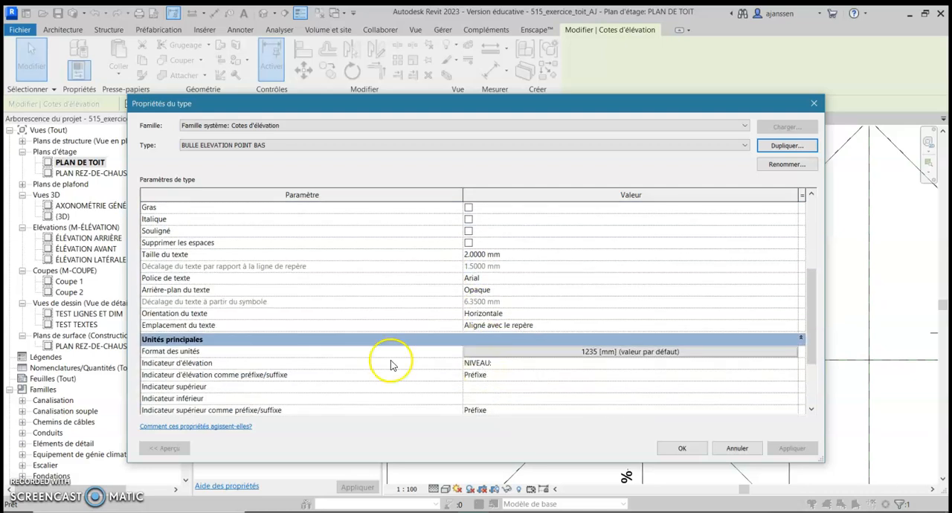
click(495, 364)
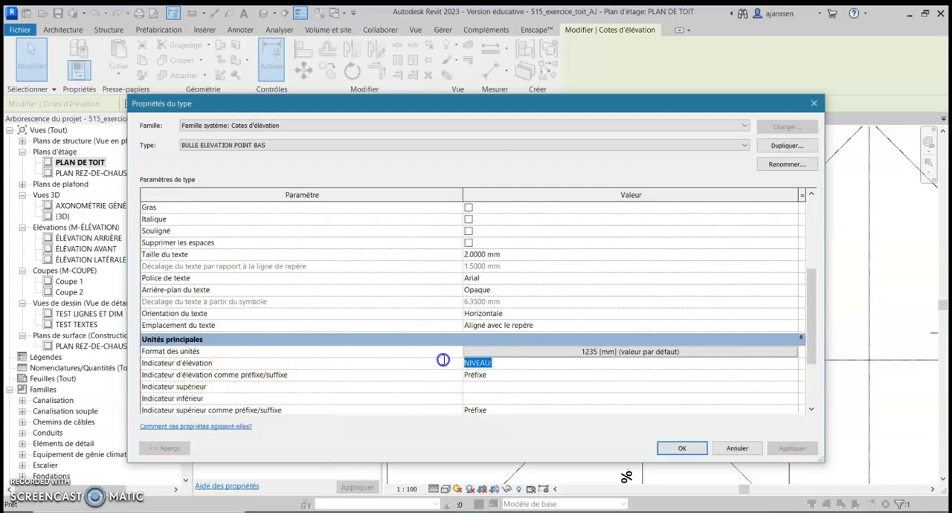
text(POINT BAS)
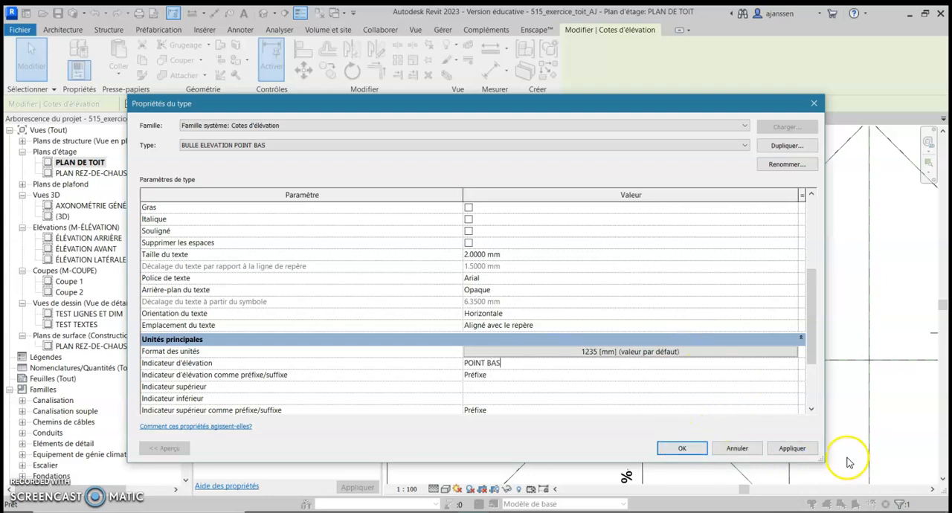
click(681, 447)
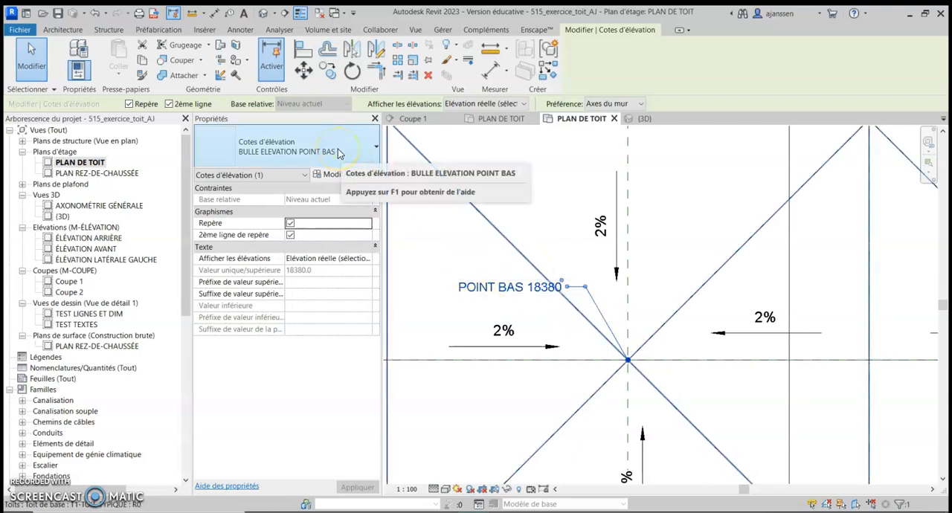
Duplicate the spot elevation's type as "BULLE ELEVATION POINT HAUT" and set its elevation indicator (Indicateur d'élévation) to "POINT HAUT"
click(333, 174)
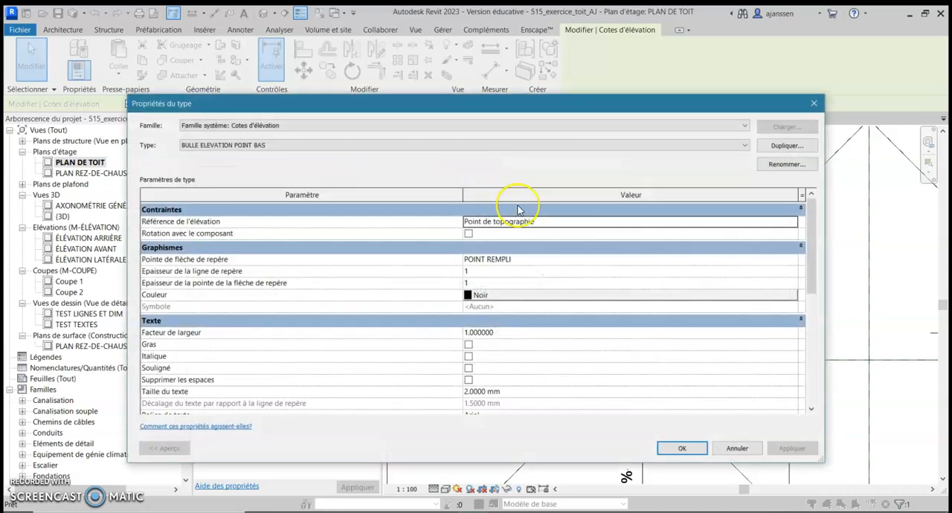
click(787, 146)
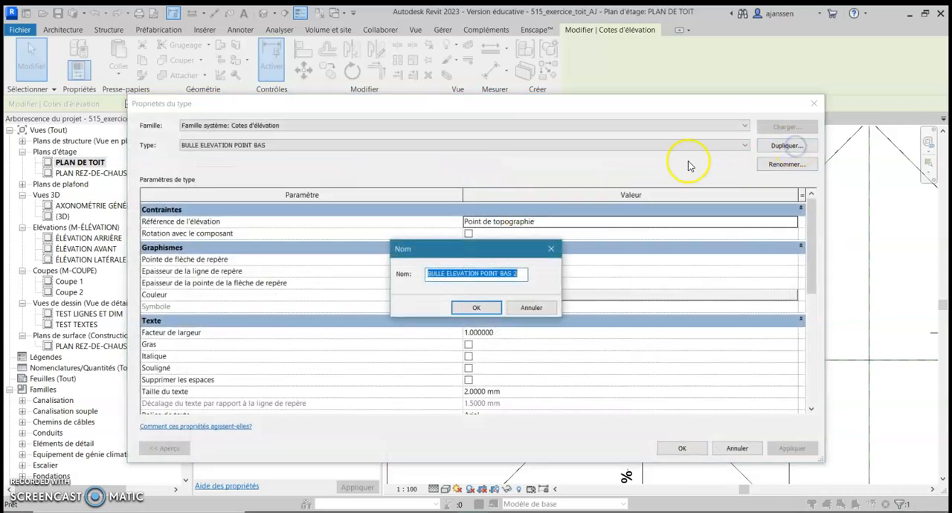
drag(500, 273, 553, 274)
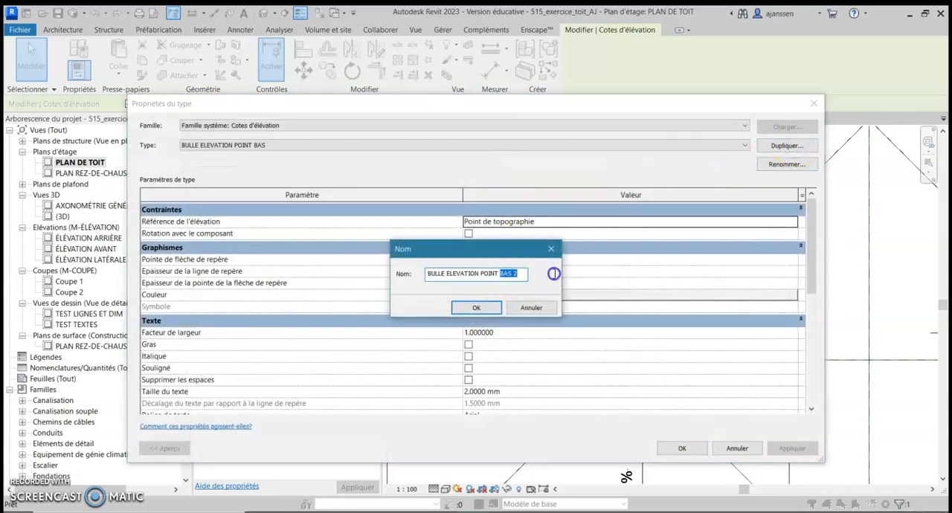
click(476, 307)
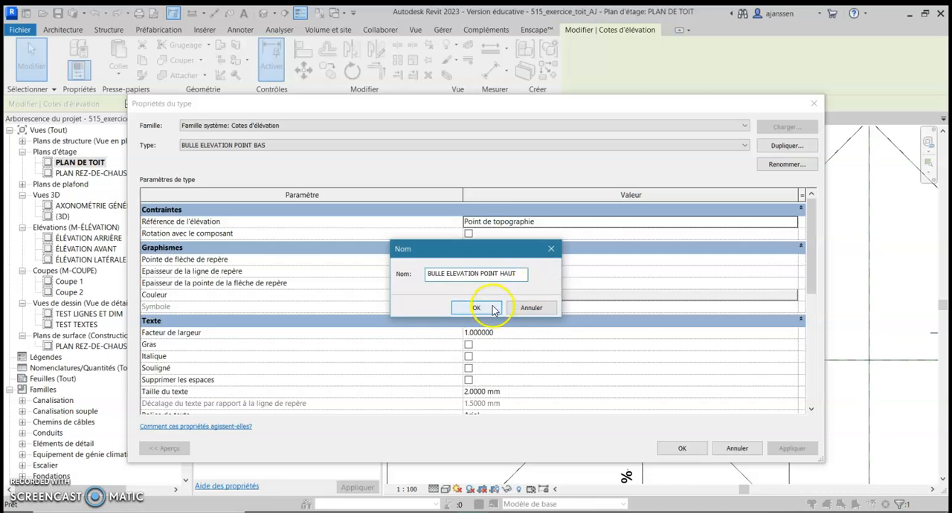
scroll(491, 297, down, 5)
click(498, 282)
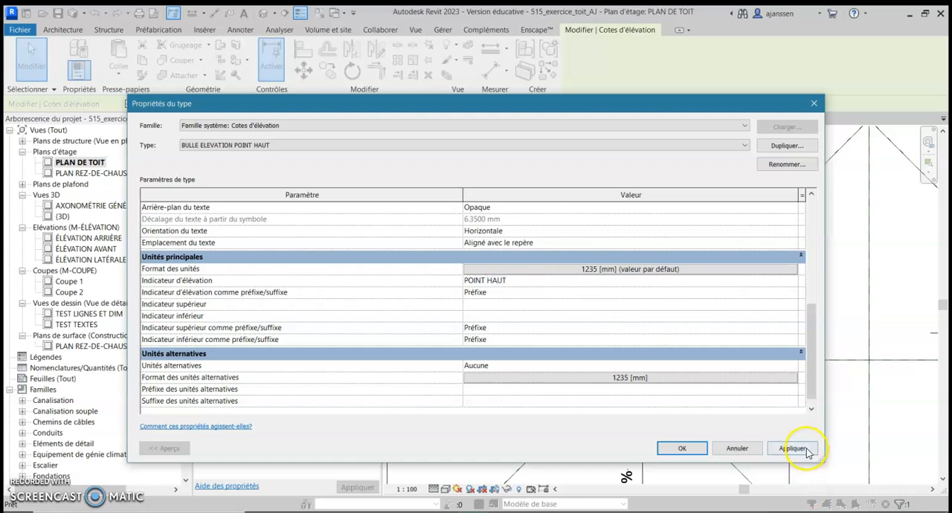
click(683, 448)
Shorten the elevation indicator of the BULLE ELEVATION POINT HAUT type to "PT HAUT" and apply the type changes
scroll(629, 372, down, 3)
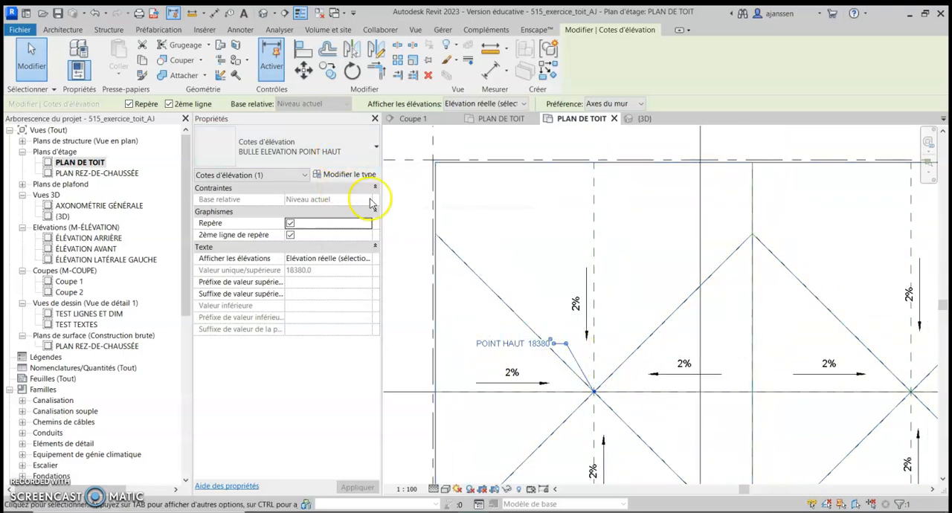
click(340, 178)
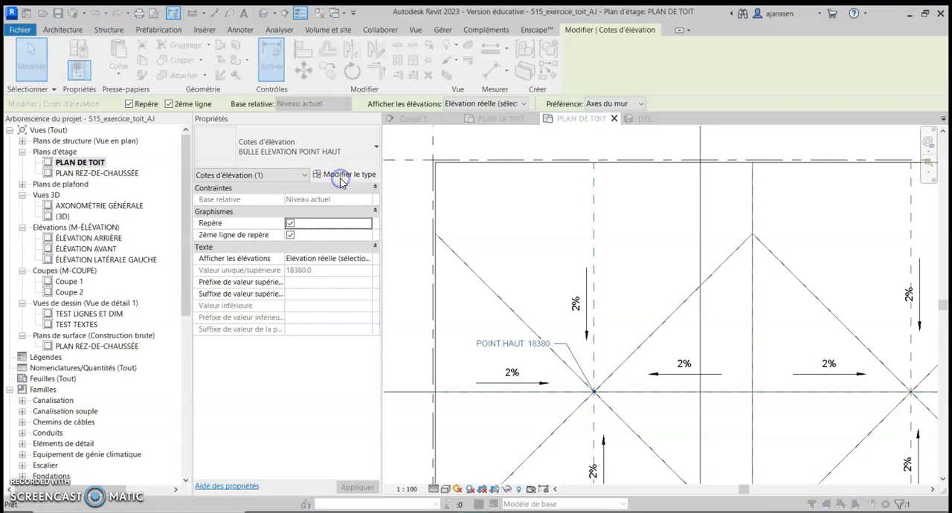
scroll(487, 331, down, 6)
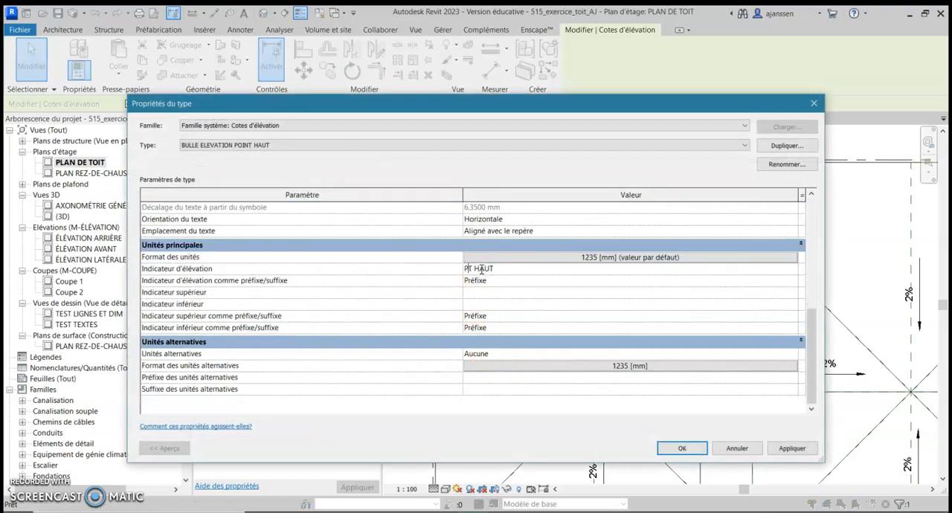
click(792, 448)
click(682, 448)
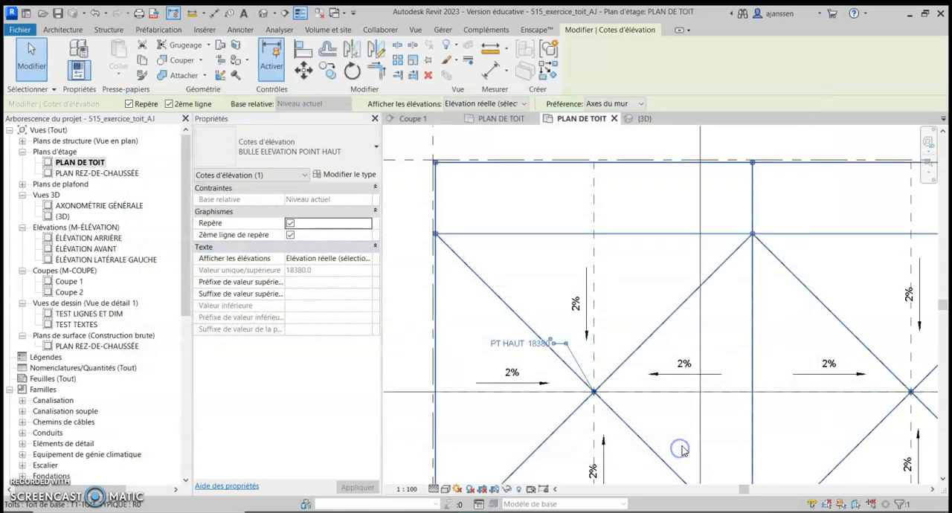
Switch the west low point's spot elevation back to type BULLE ELEVATION POINT BAS and set that type's elevation indicator to "PT BAS"
click(322, 152)
click(314, 206)
click(344, 175)
scroll(476, 335, down, 8)
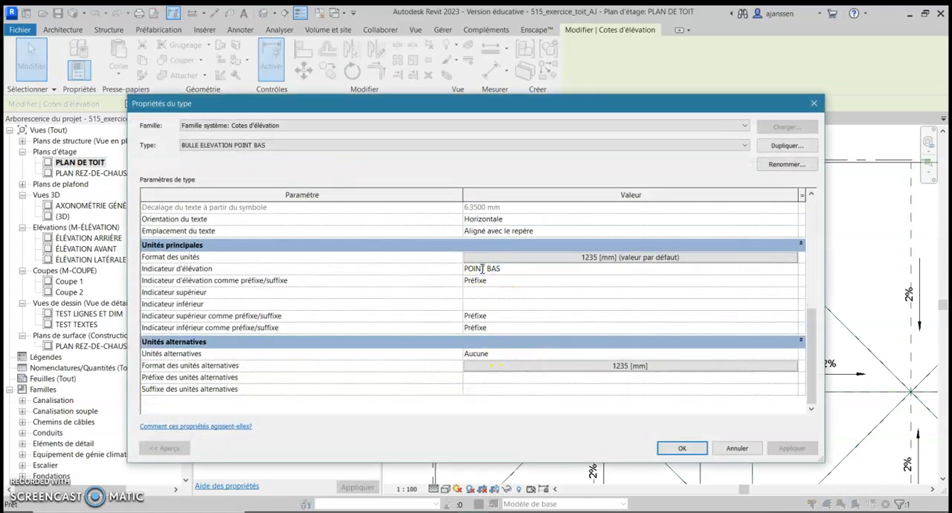
key(BackSpace)
click(792, 448)
click(680, 448)
scroll(627, 351, down, 1)
middle_drag(627, 350, 622, 347)
key(Escape)
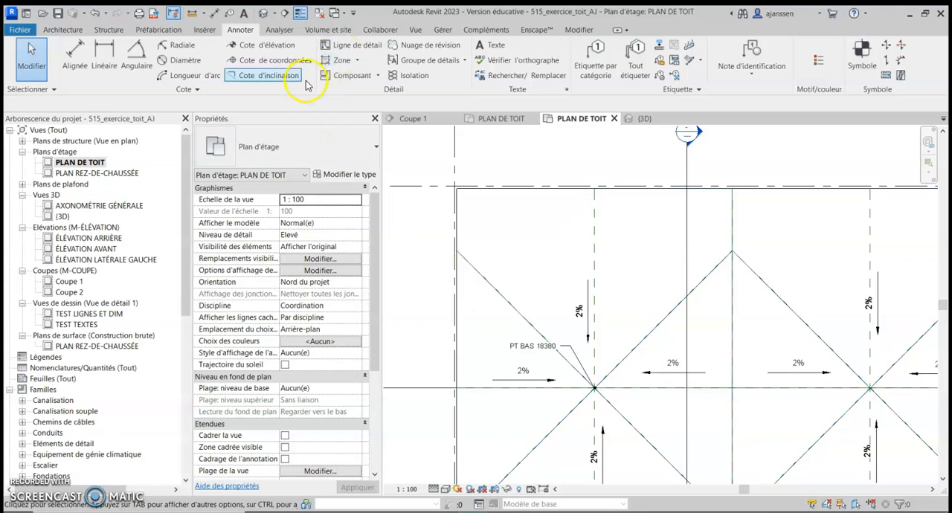
Place a spot elevation (Cote d'élévation) at the roof's northwest corner, with its leader and text toward the southeast
click(264, 44)
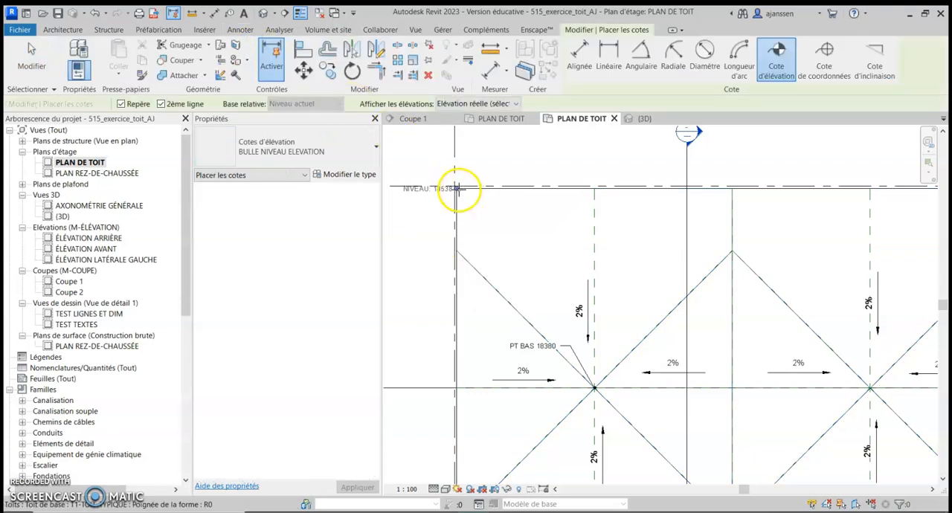
click(457, 188)
click(476, 209)
click(506, 208)
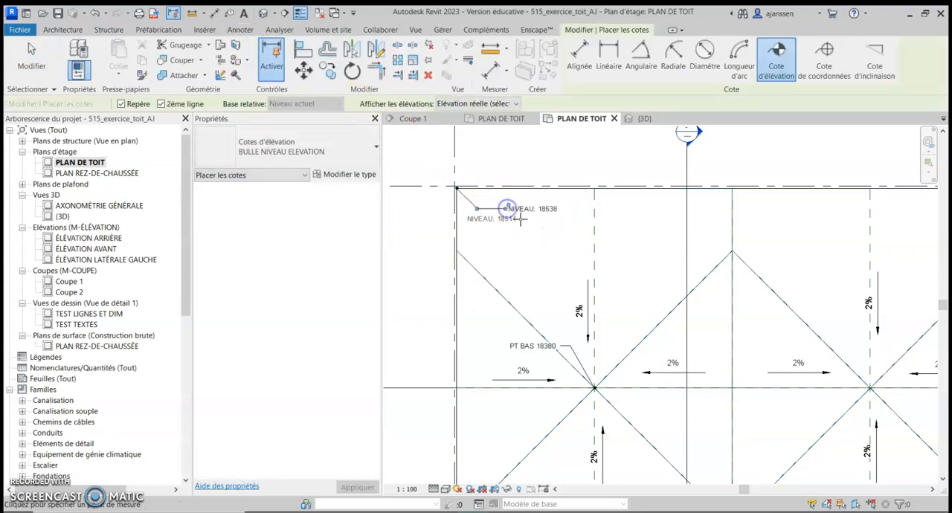
key(Escape)
key(Escape)
Change the northwest corner's spot elevation to the type BULLE ELEVATION POINT HAUT
click(513, 208)
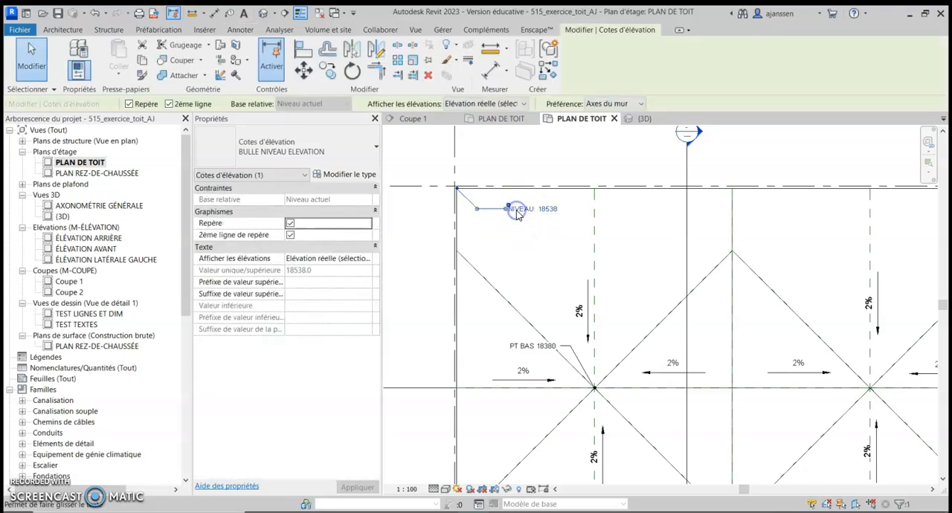
click(320, 149)
click(310, 223)
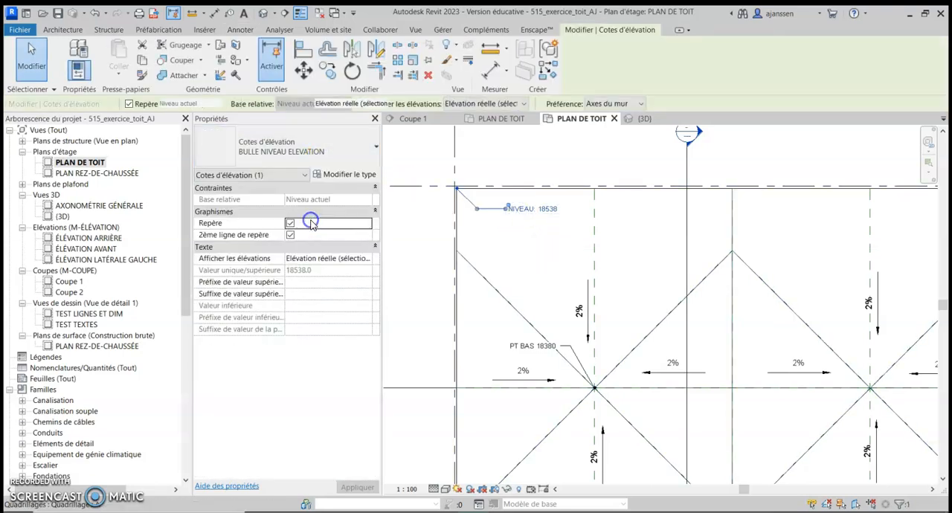
key(Escape)
Reveal the hidden elements of the roof plan and unhide the roof drains' category in the view
scroll(497, 229, down, 3)
middle_drag(504, 249, 465, 232)
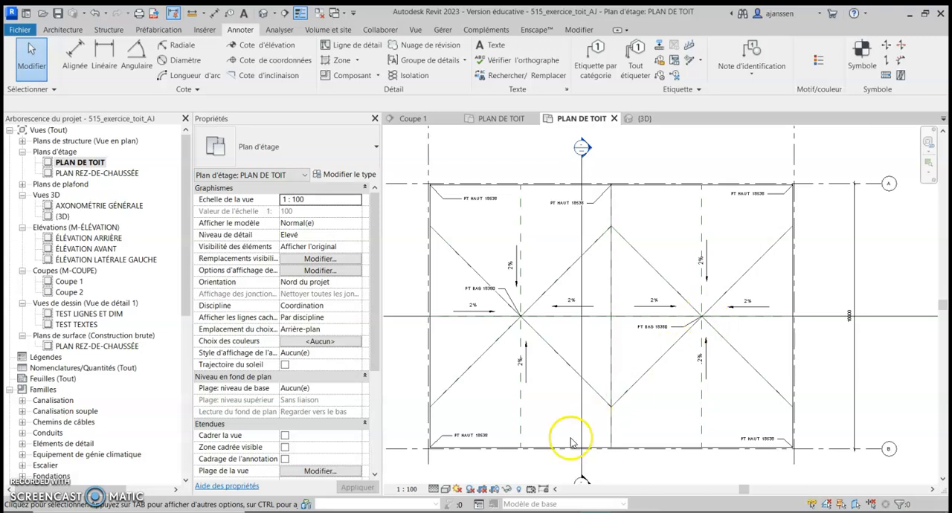
click(520, 489)
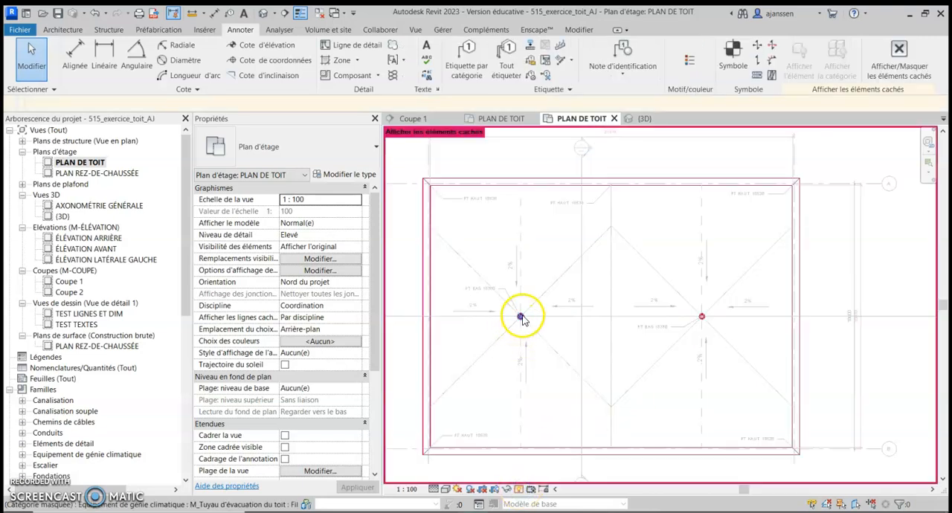
right_click(523, 319)
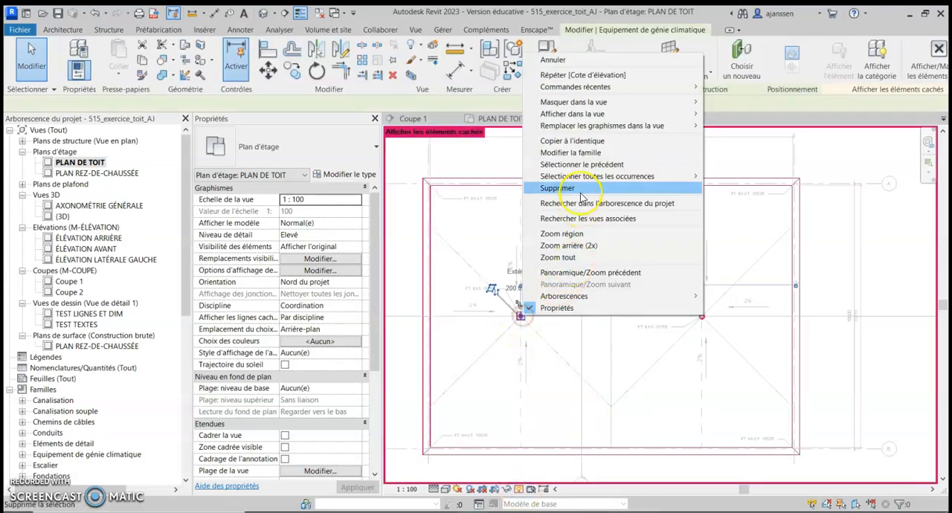
click(598, 114)
click(735, 126)
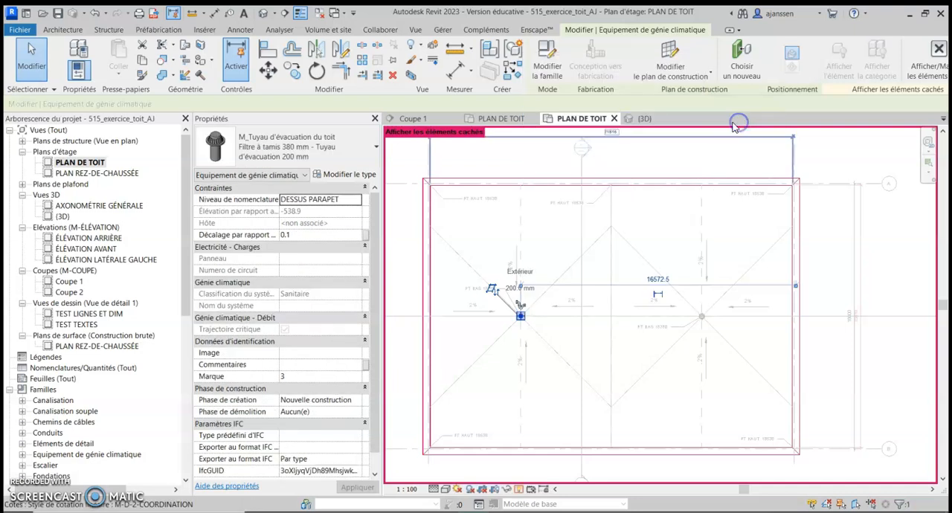
Unhide the parapet walls' category in the roof plan and leave the reveal hidden elements mode
right_click(632, 180)
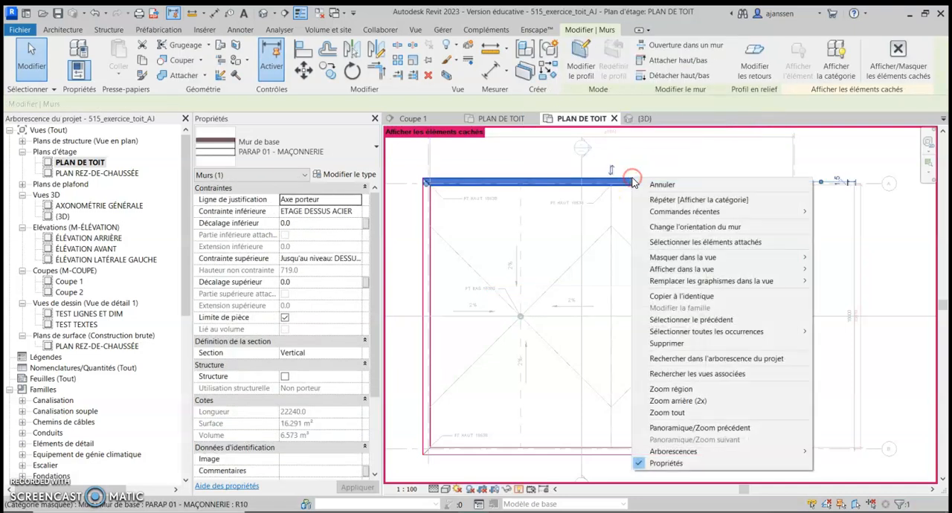
mouse_move(736, 269)
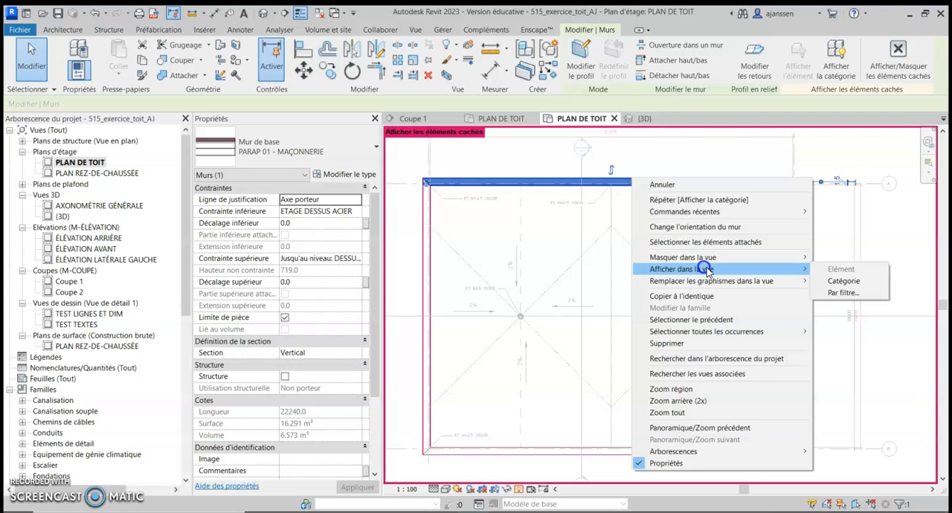
click(832, 280)
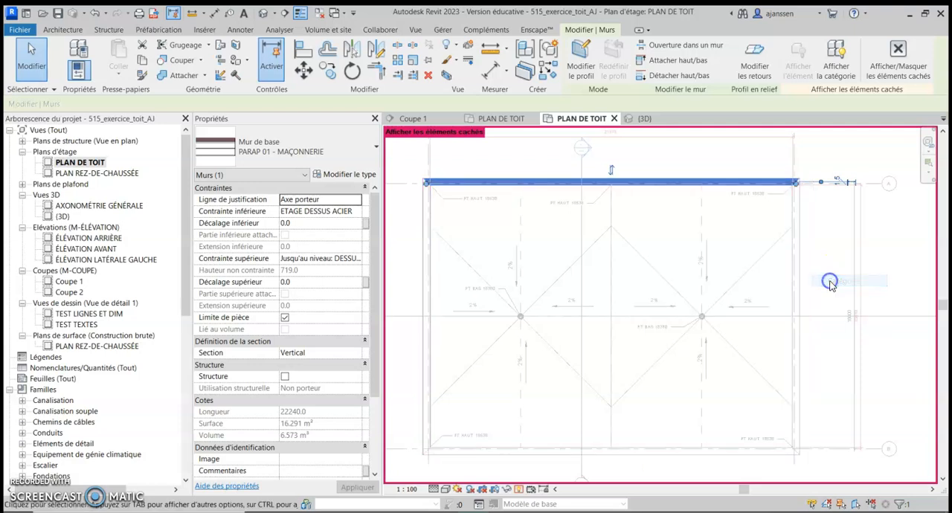
click(518, 488)
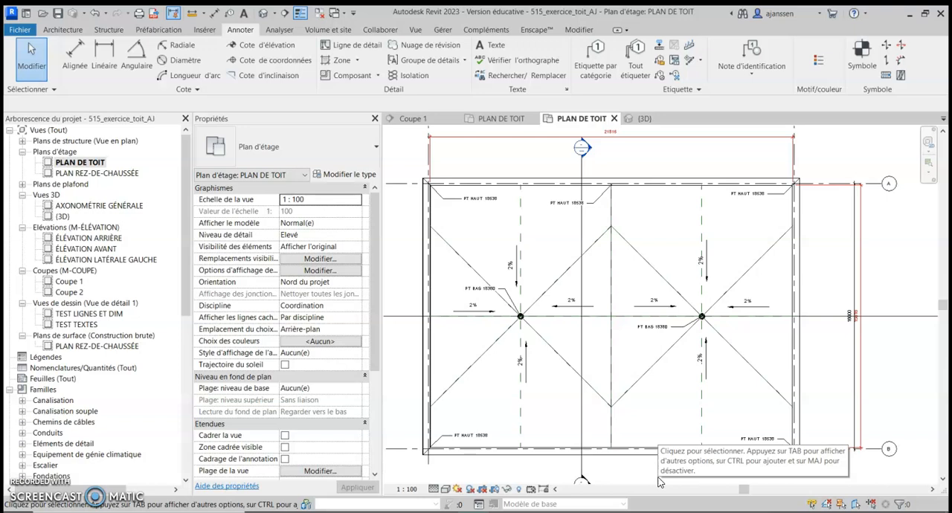
click(770, 476)
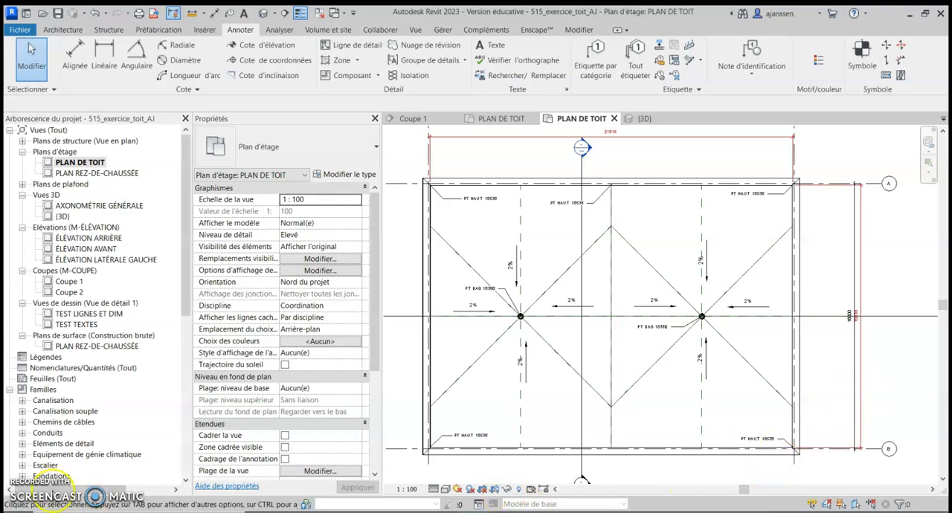